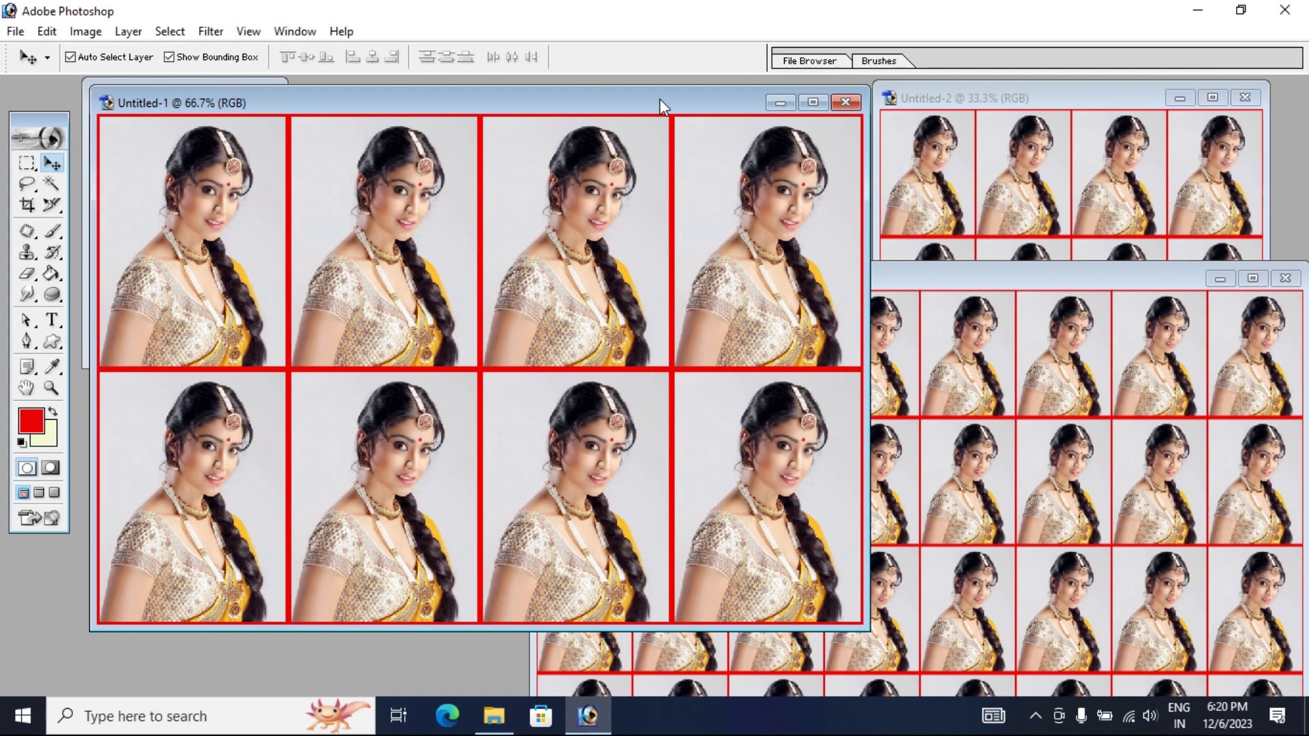
Step: Rearrange the Untitled-1, Untitled-3 and Untitled-2 sheet windows, then close Untitled-3
left_click_drag(660, 98, 624, 107)
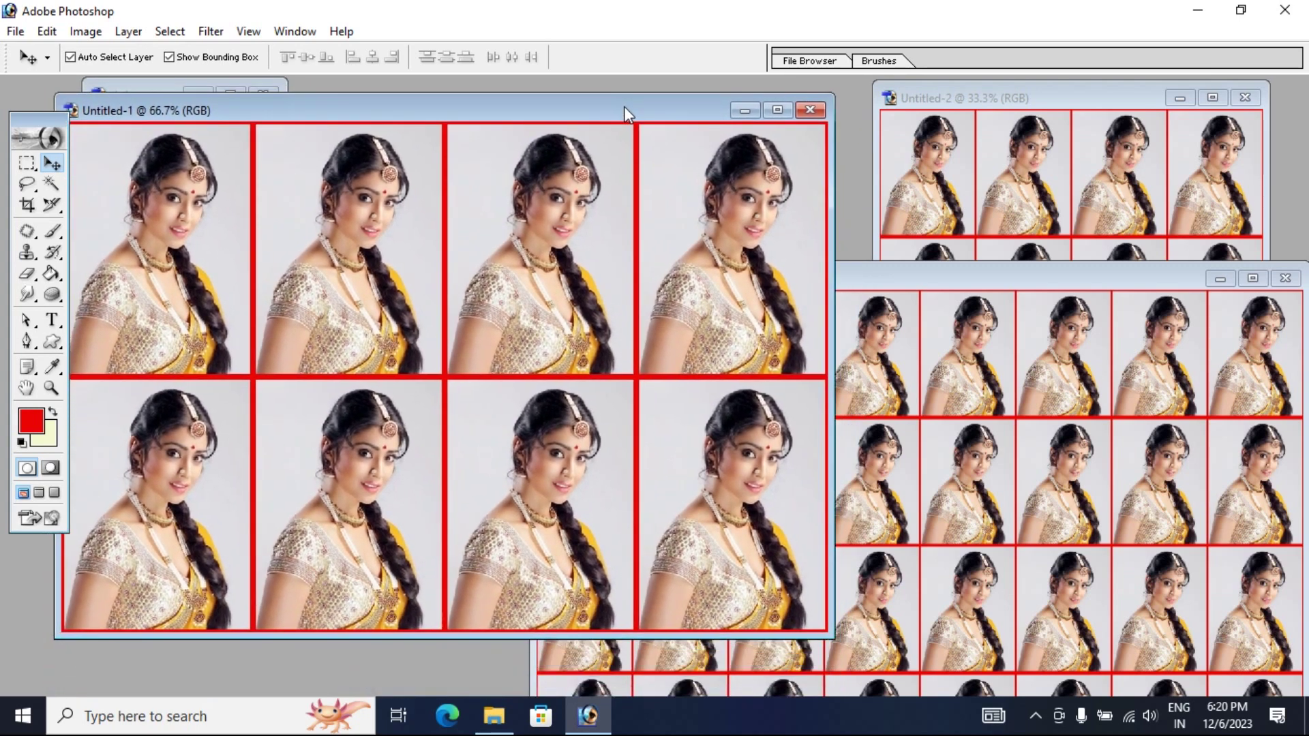
left_click(1065, 277)
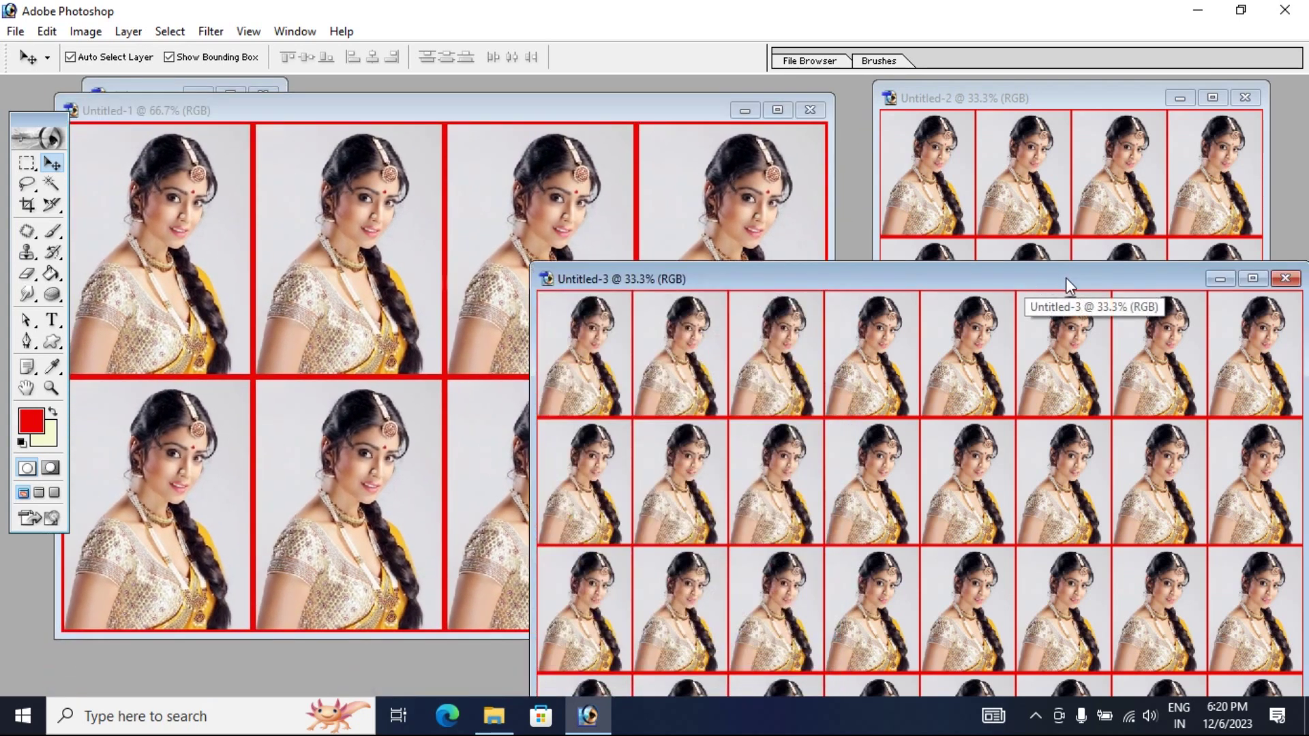
left_click_drag(1066, 277, 607, 110)
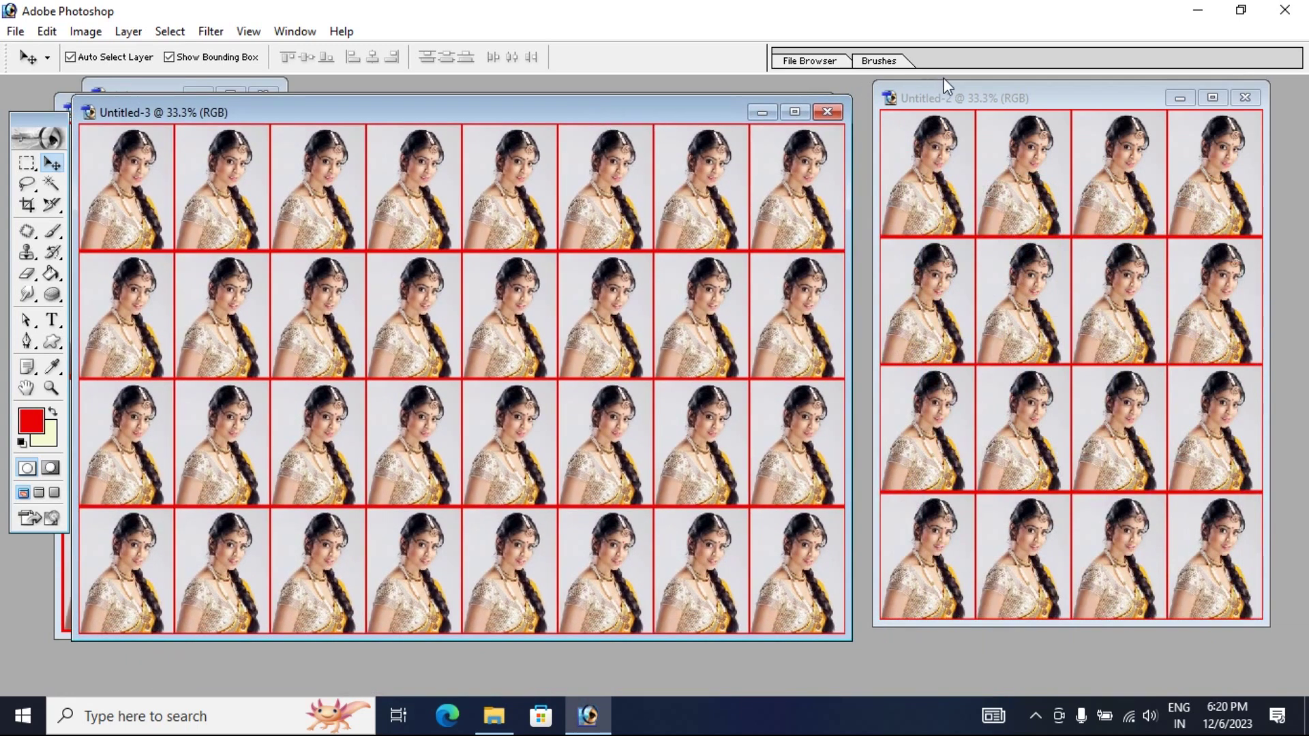
left_click(1071, 97)
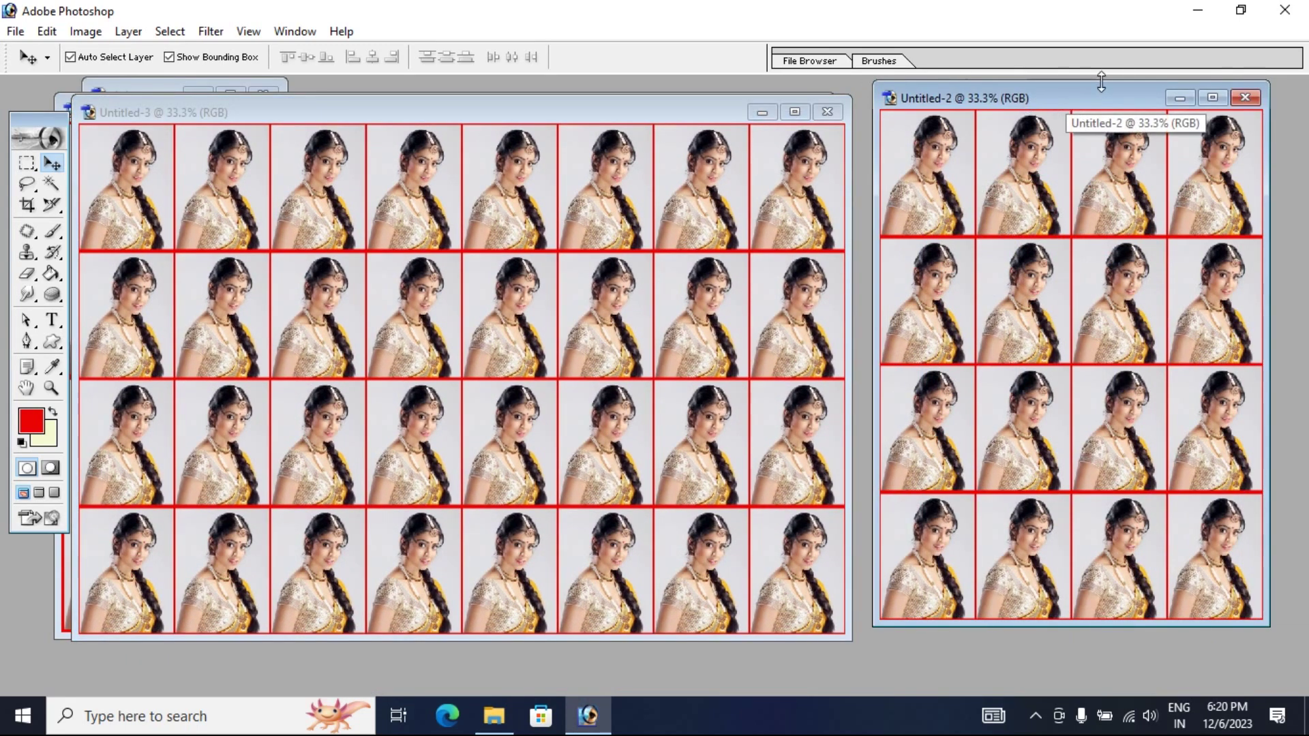
left_click_drag(1101, 82, 1099, 86)
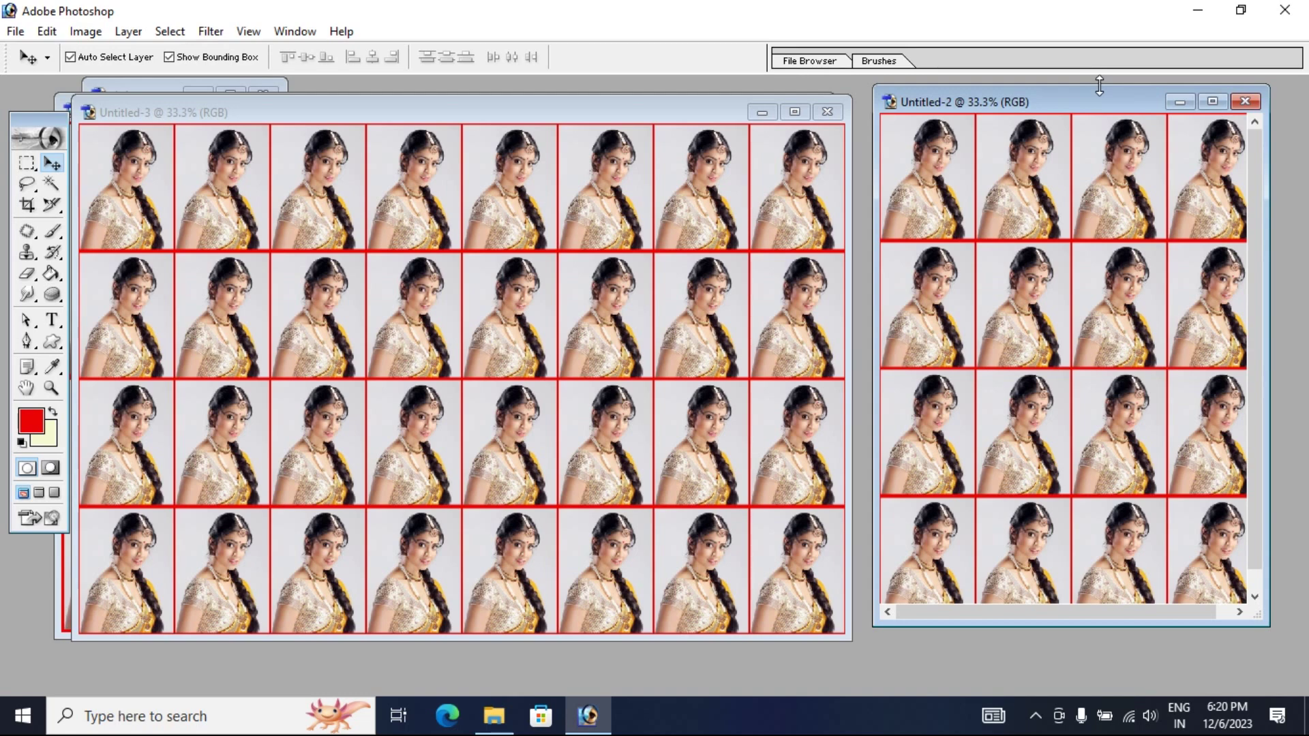
left_click(827, 111)
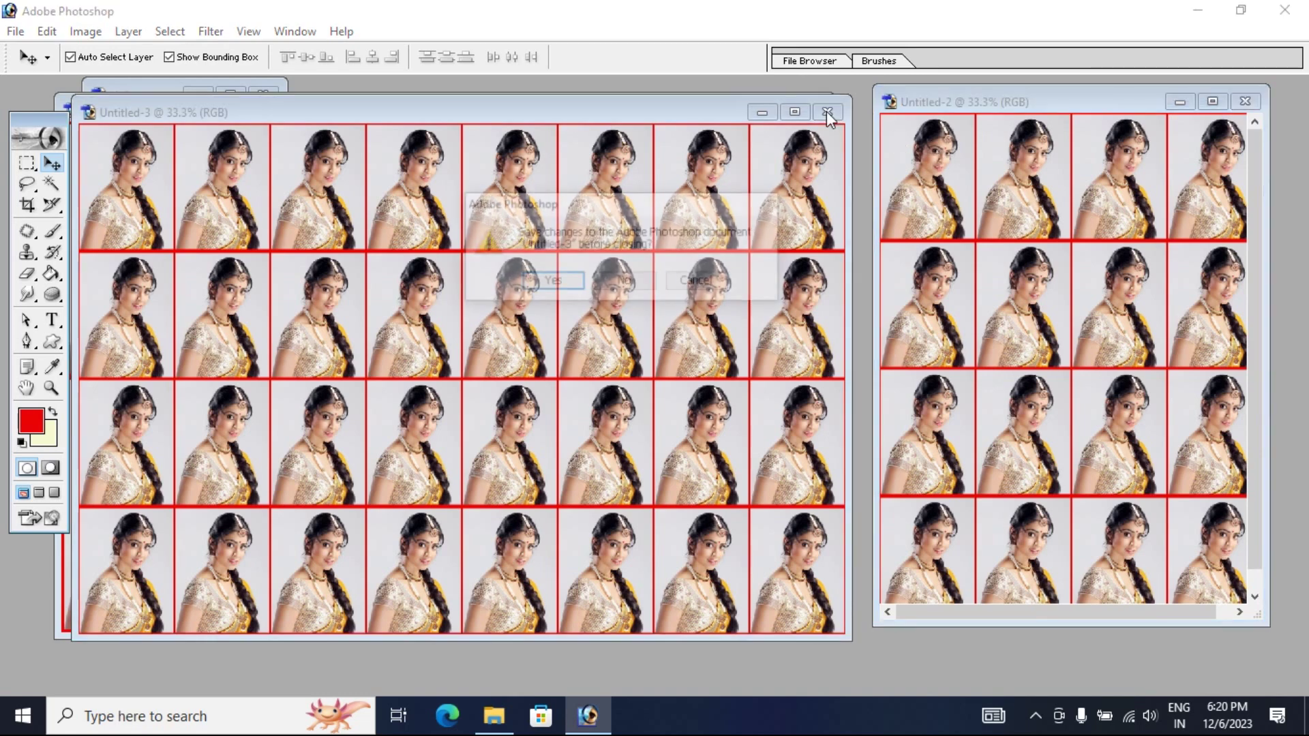
Step: Close Untitled-3, Untitled-1, the original portrait and Untitled-2 without saving
left_click(623, 285)
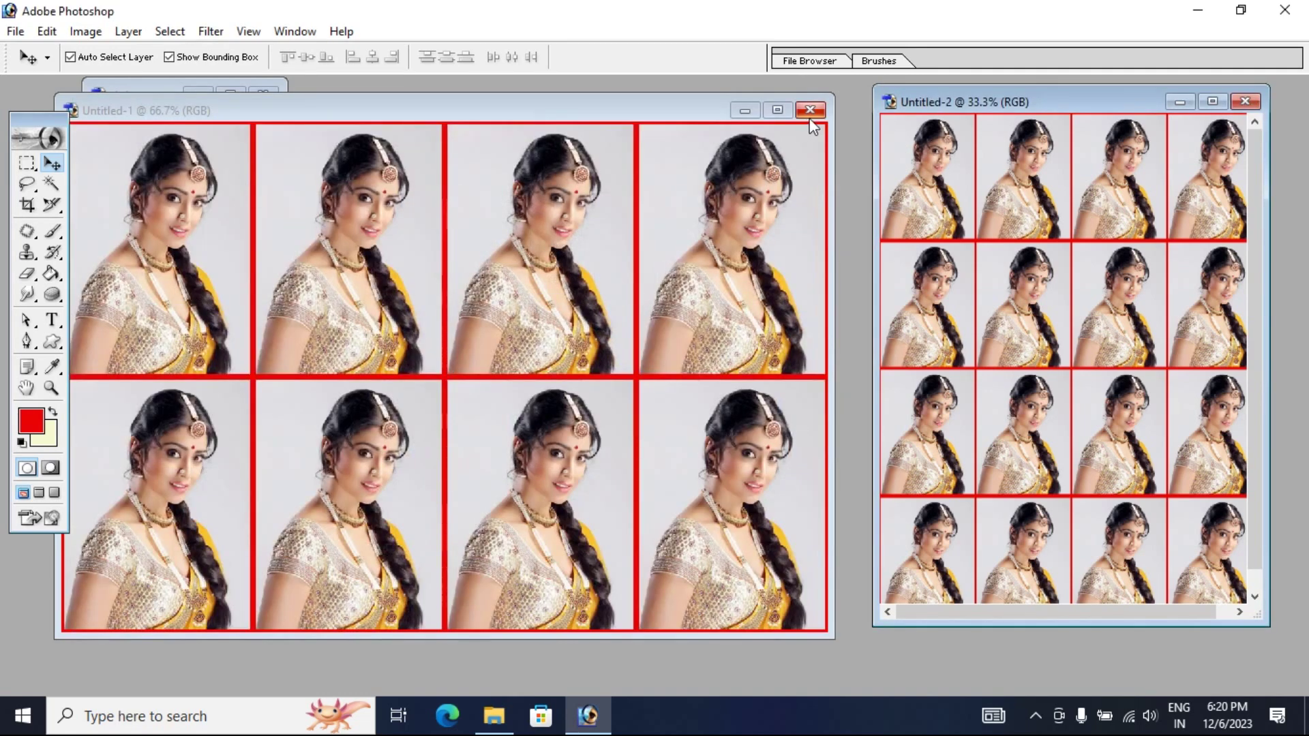
left_click(810, 111)
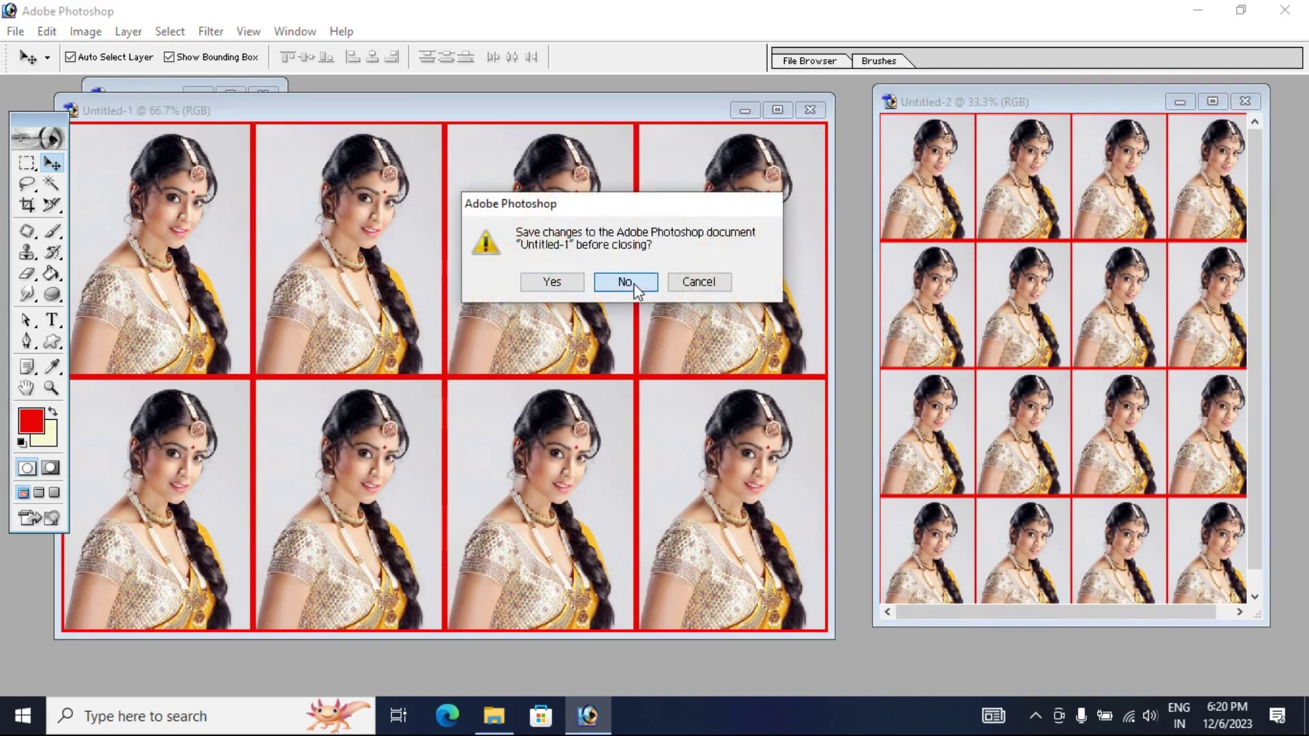
left_click(624, 283)
left_click(264, 102)
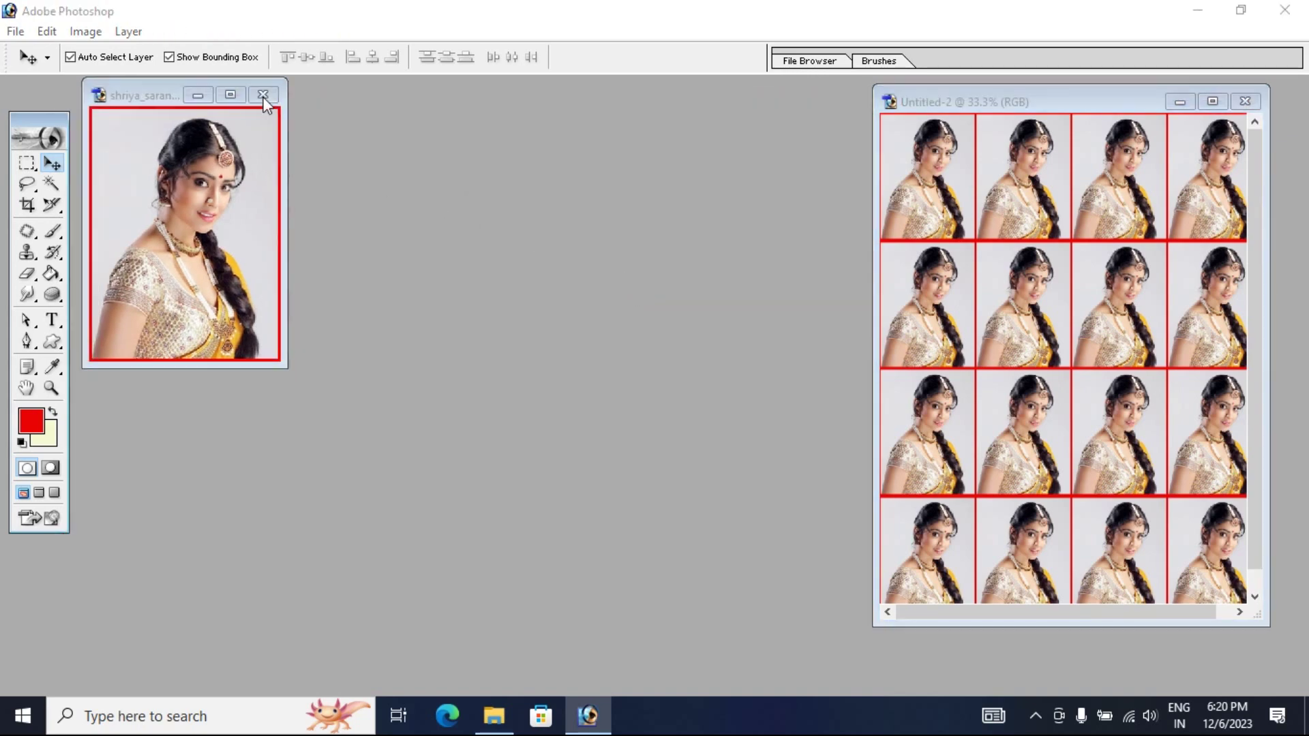
left_click(595, 296)
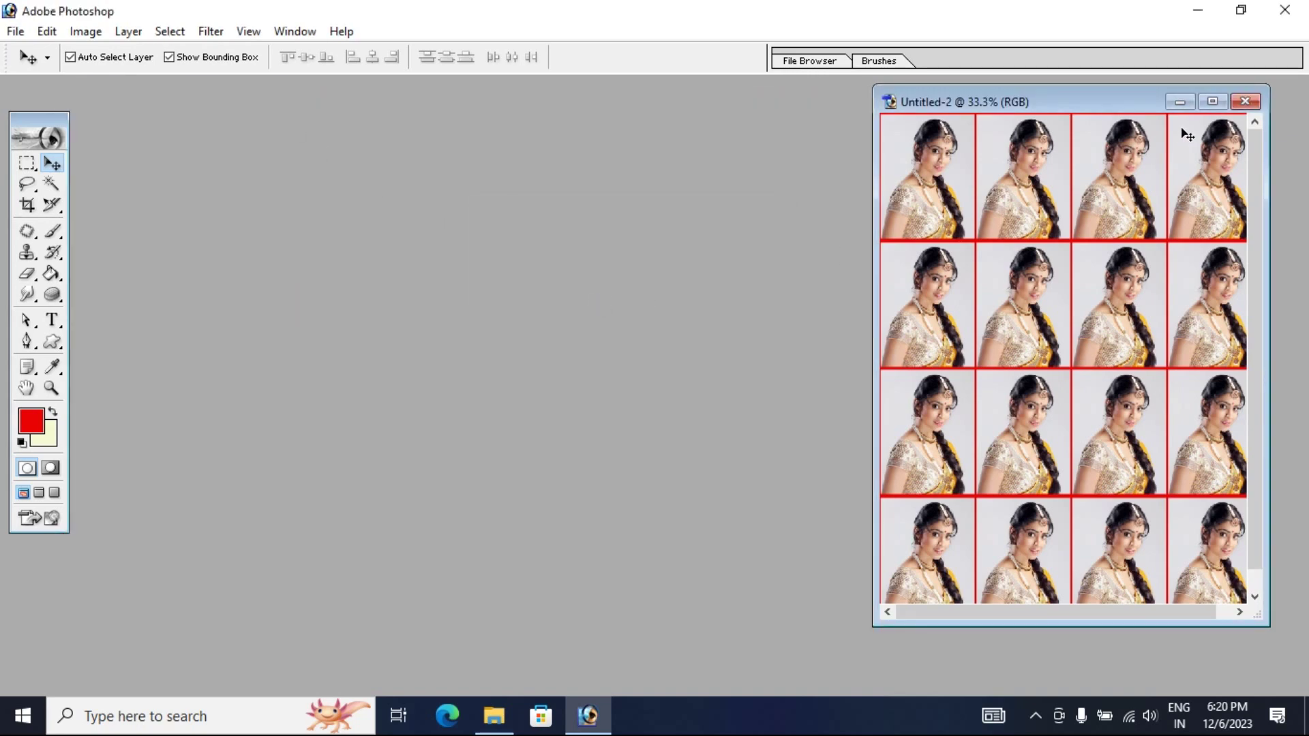
left_click(1245, 101)
left_click(624, 281)
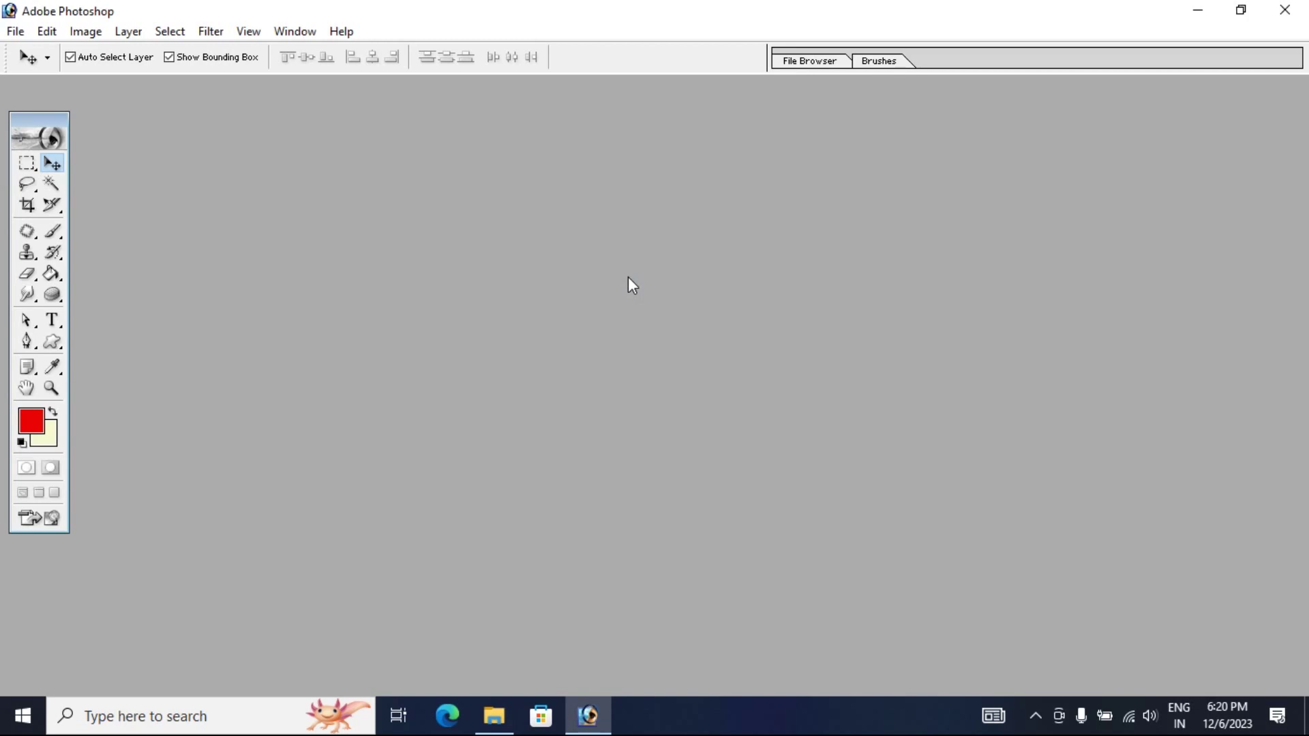
key("ctrl+o")
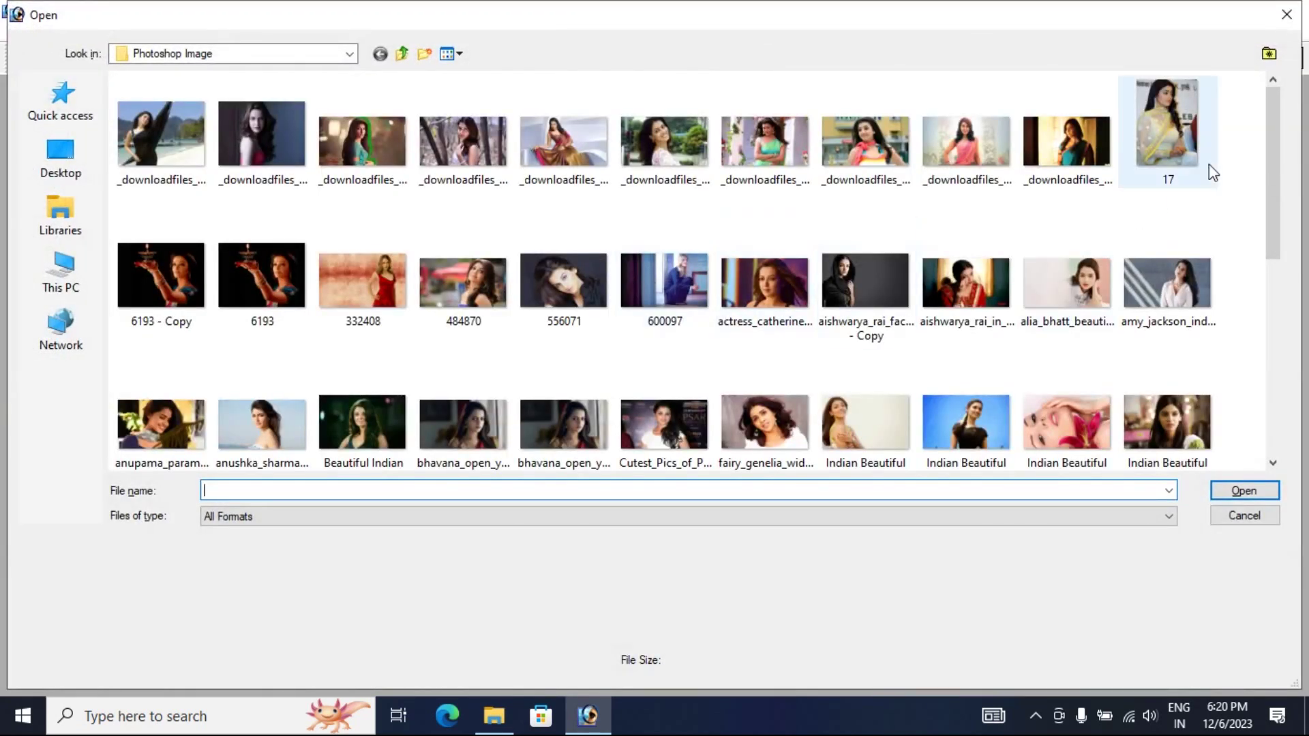
Step: Open the portrait JPG of the woman in yellow from the image folder
left_click_drag(1269, 188, 1263, 402)
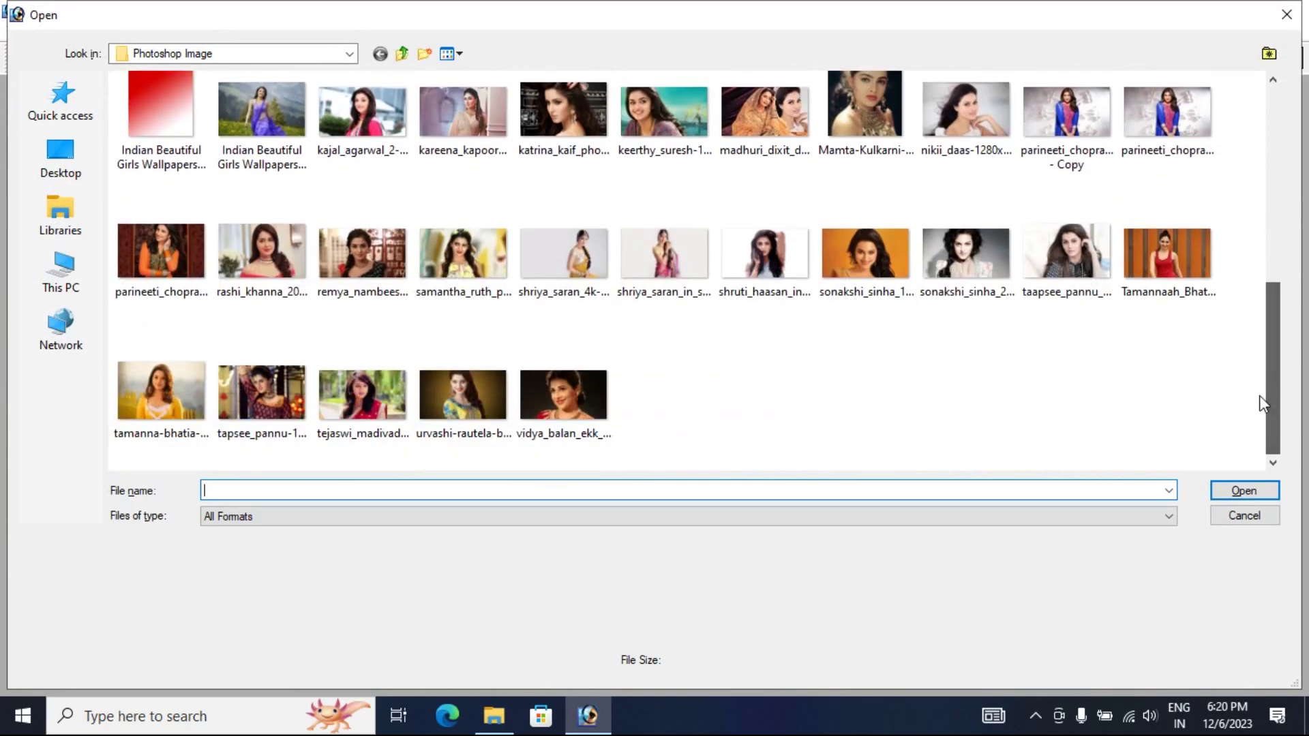
left_click(574, 263)
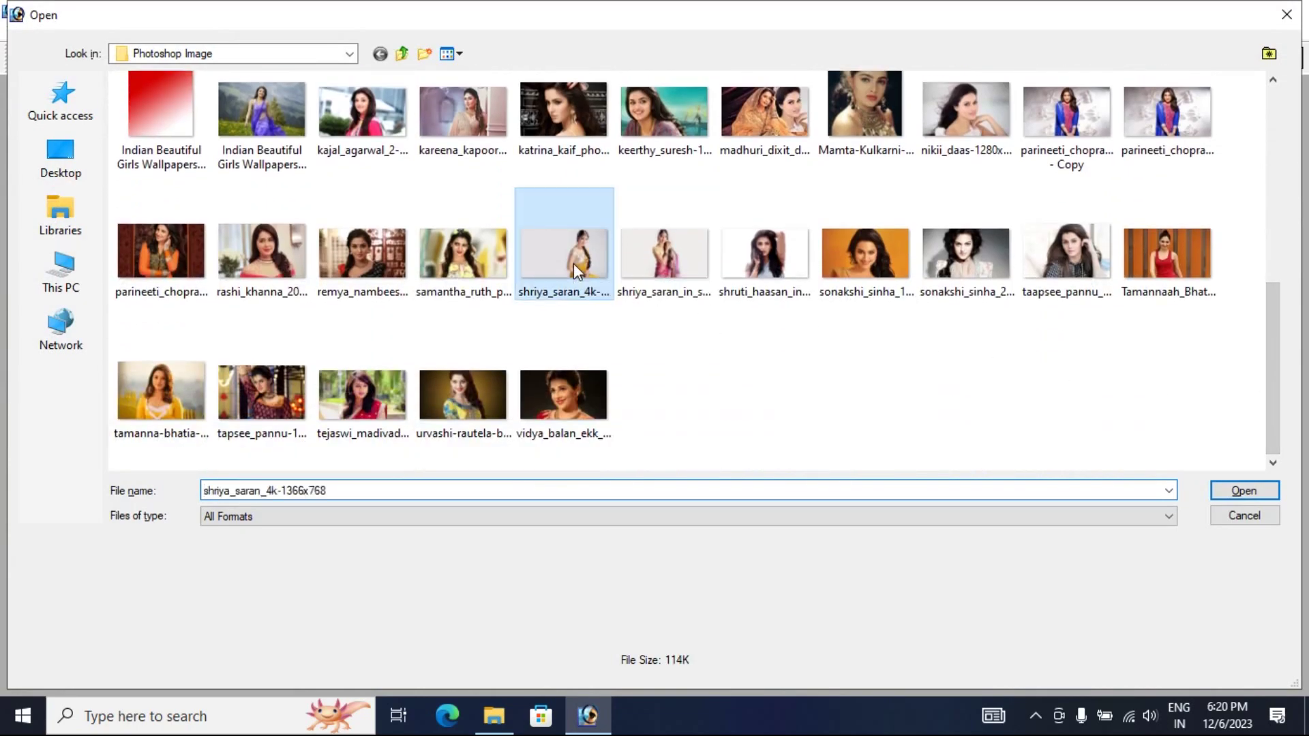
left_click(1235, 495)
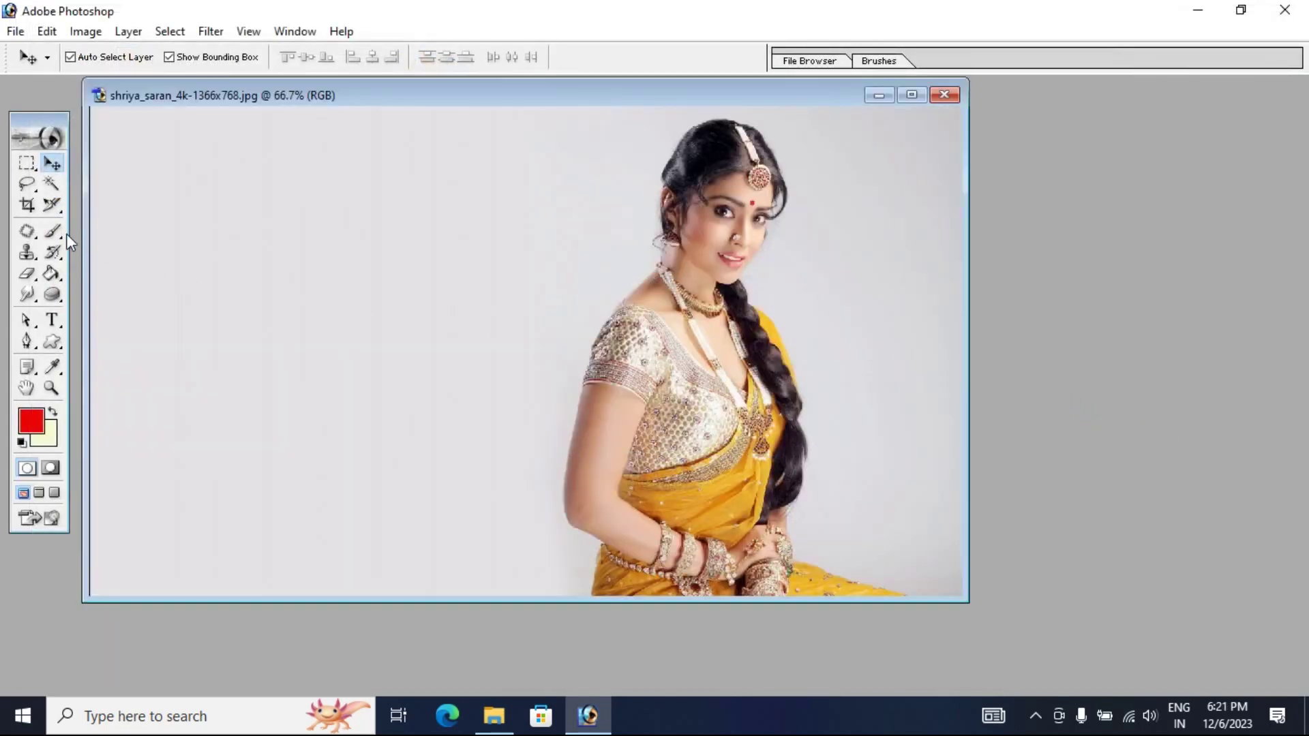
left_click(27, 208)
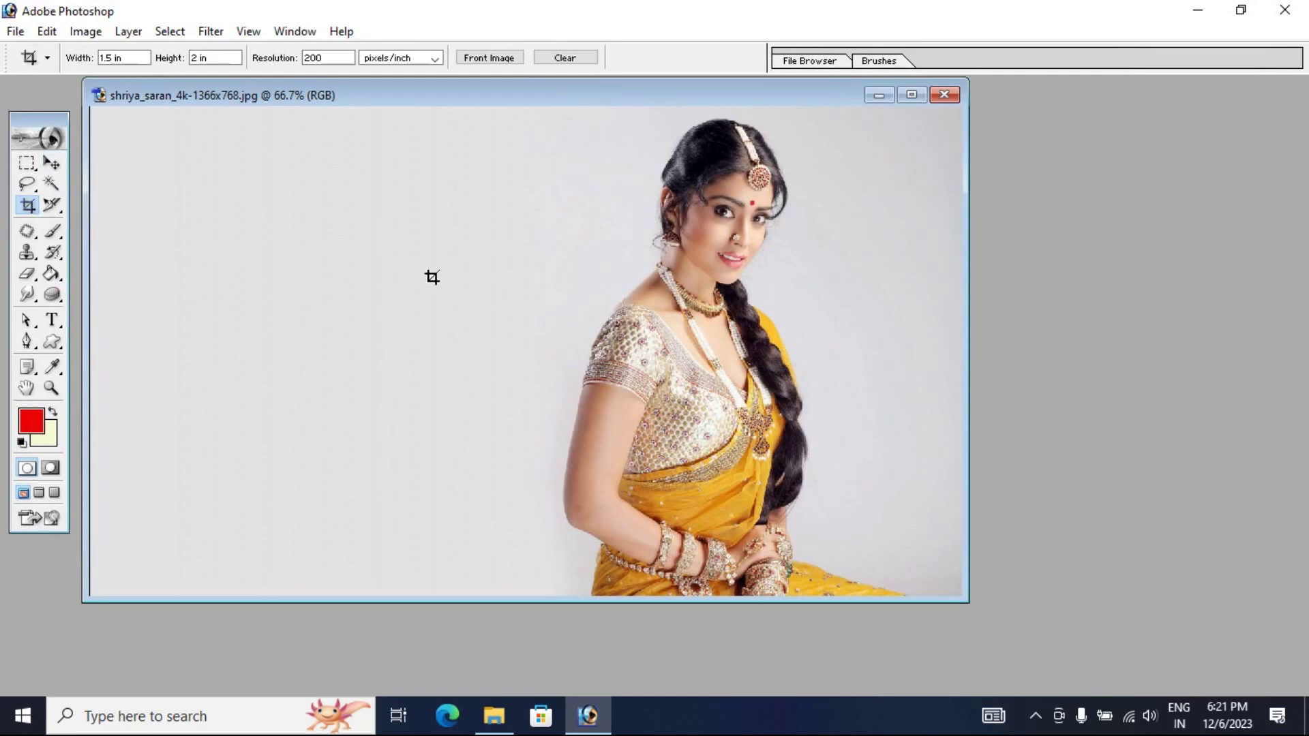
Step: Crop around the woman's upper body at 1.5 × 2 in, 200 ppi, and maximize the window
left_click(133, 58)
left_click(221, 58)
left_click_drag(563, 107, 891, 475)
left_click_drag(891, 475, 900, 488)
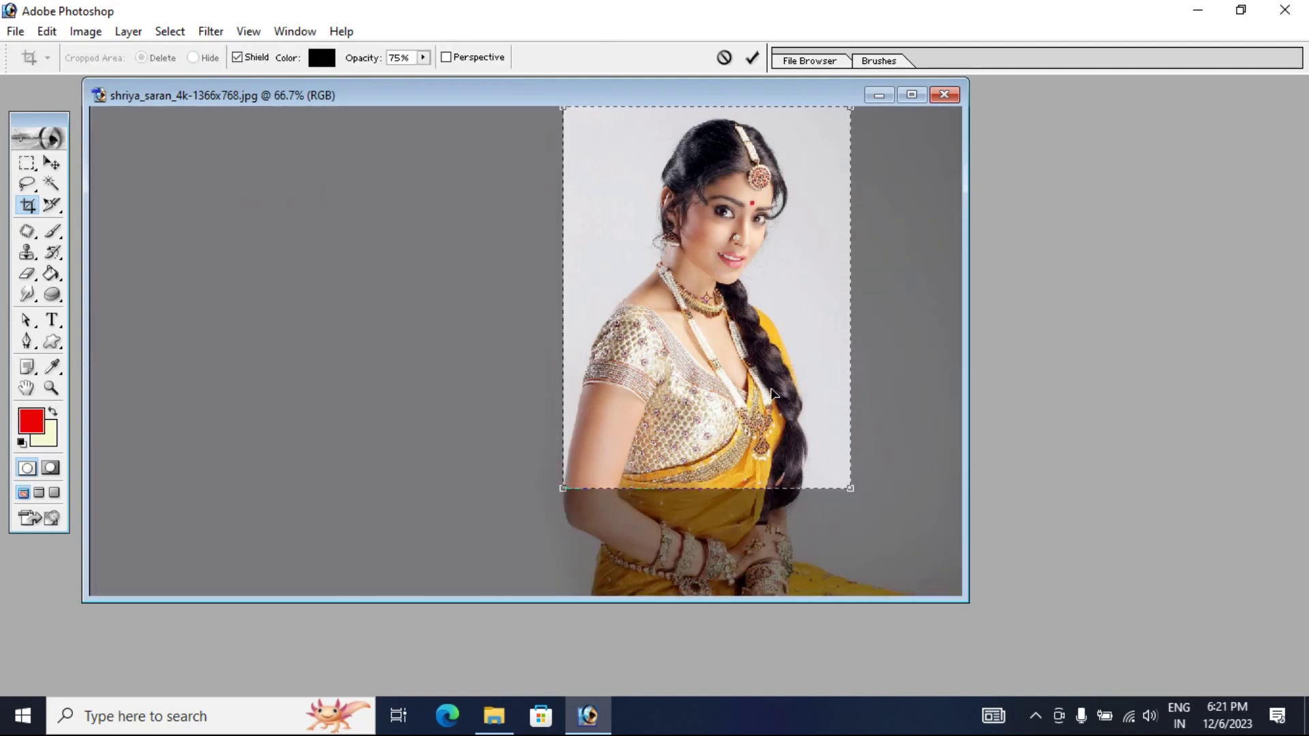
key("Return")
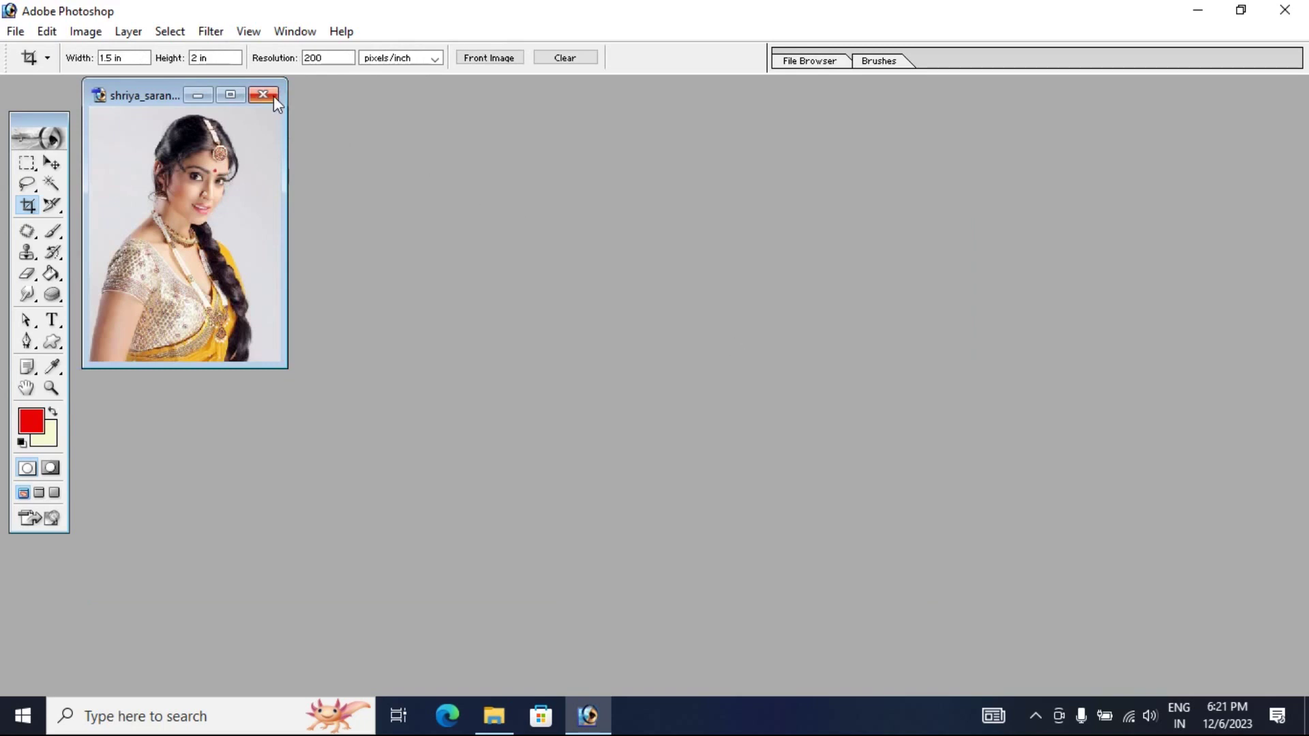
left_click(235, 95)
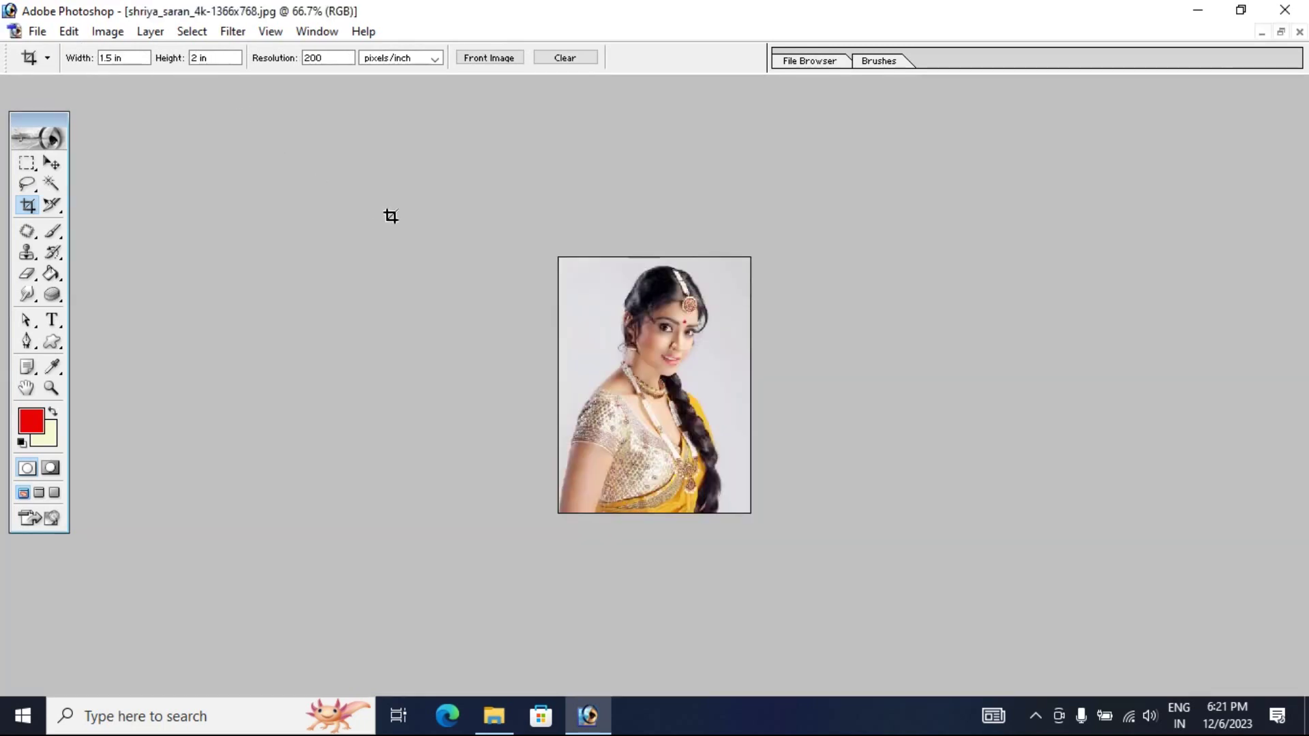
Step: Select all and transform the whole portrait down to 96.6%, applying the change
key("ctrl+a")
key("ctrl+t")
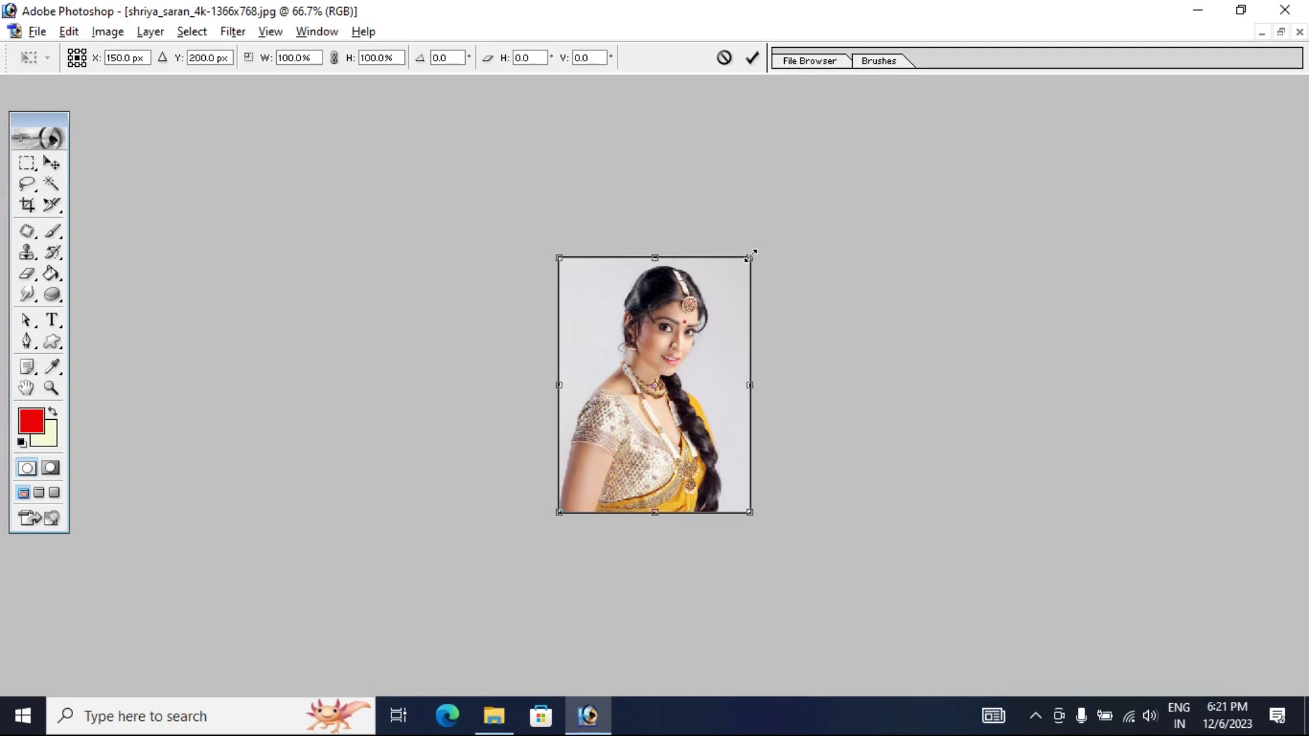
left_click_drag(751, 255, 748, 259)
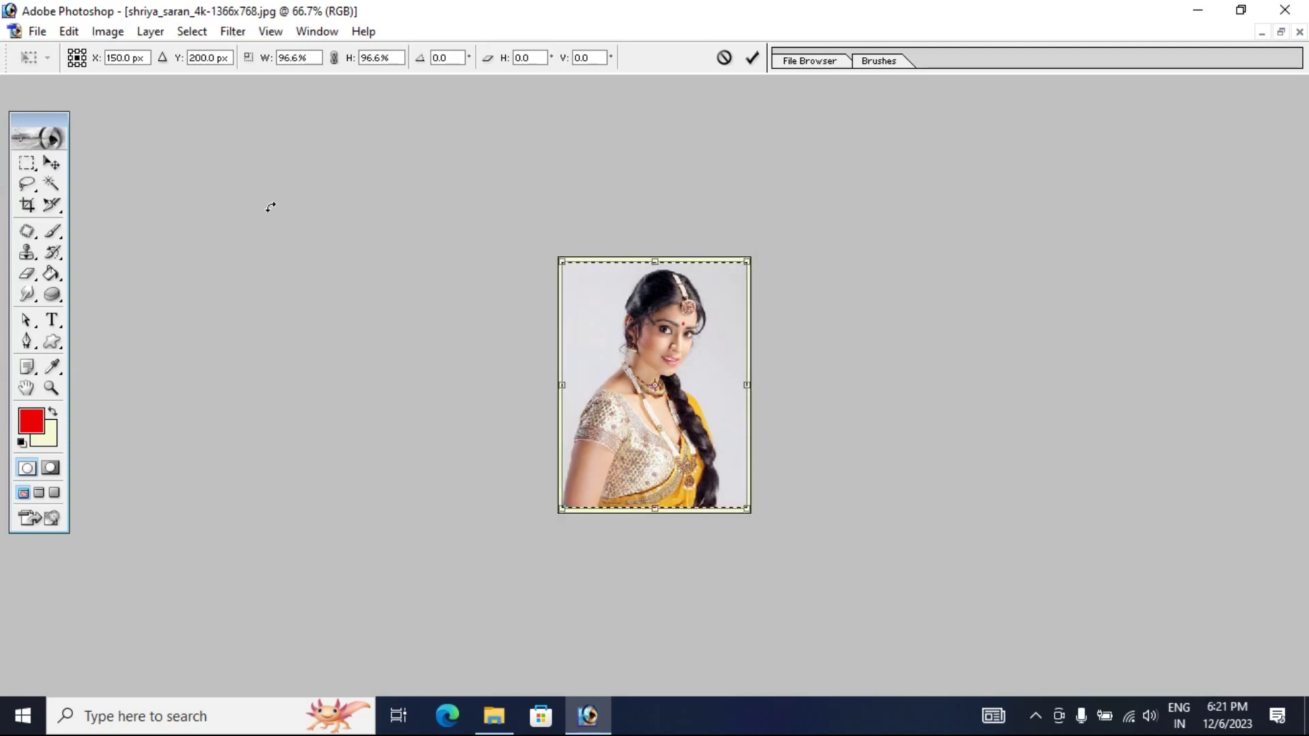
left_click(51, 164)
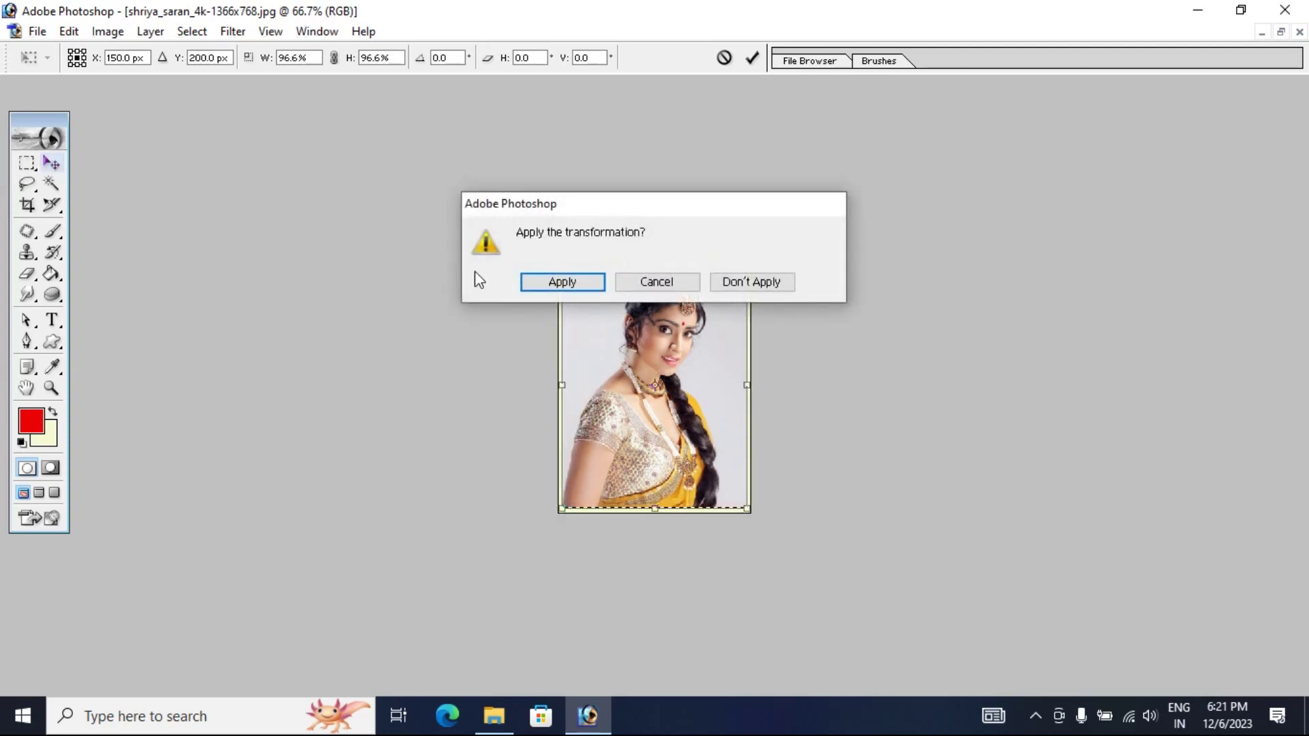
left_click(530, 279)
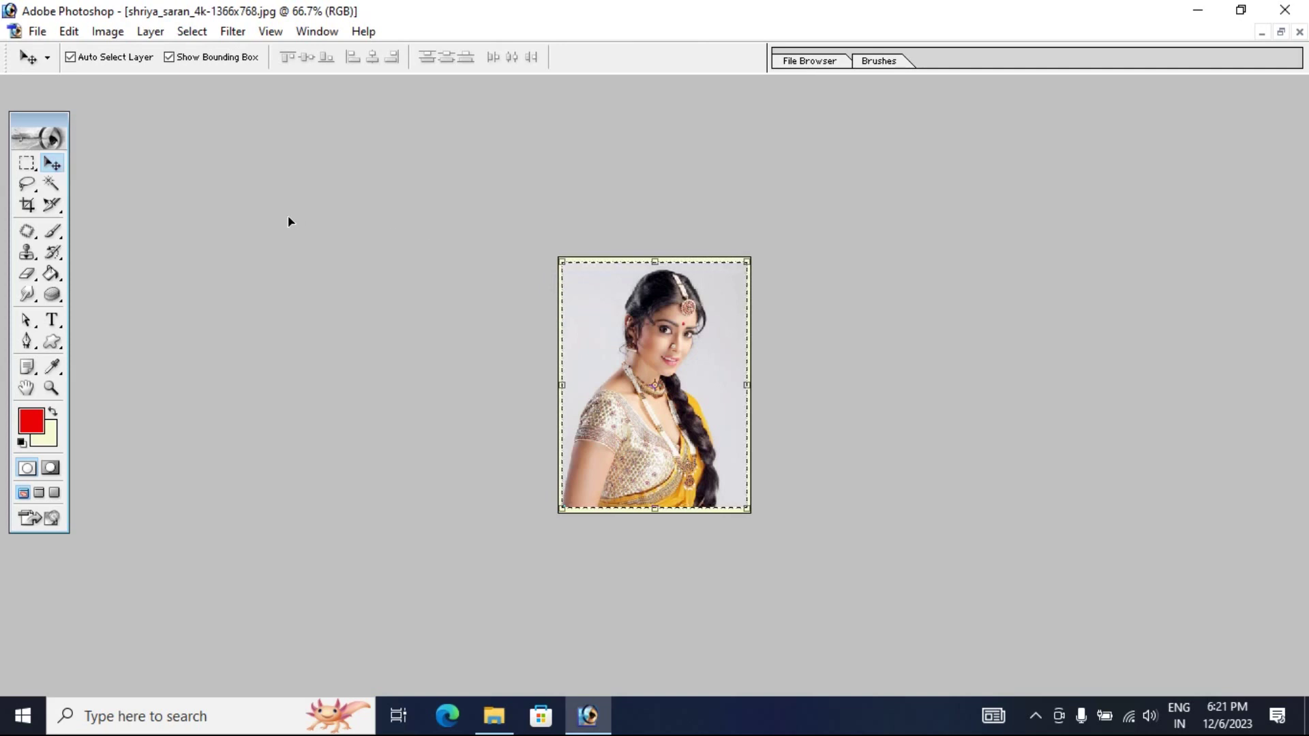
Step: Stroke the portrait with a 12 px outside border in red F80101
left_click(69, 32)
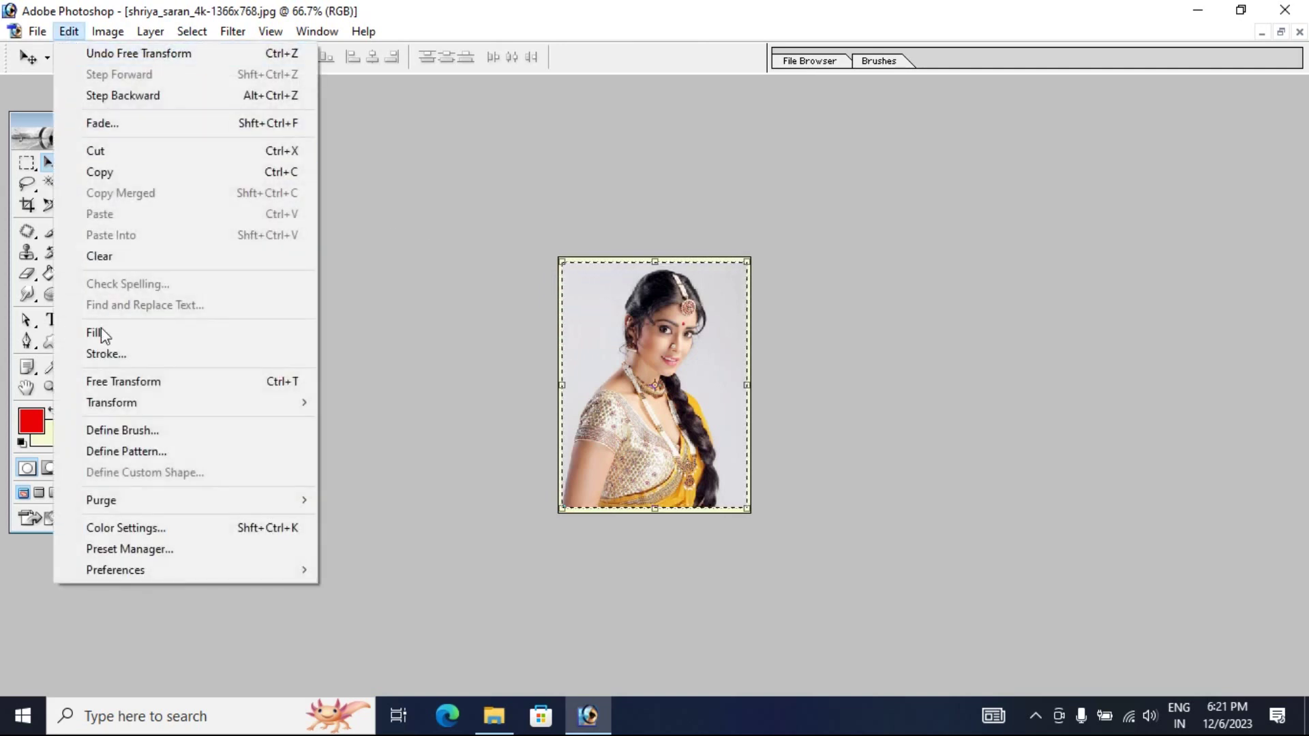
left_click(105, 356)
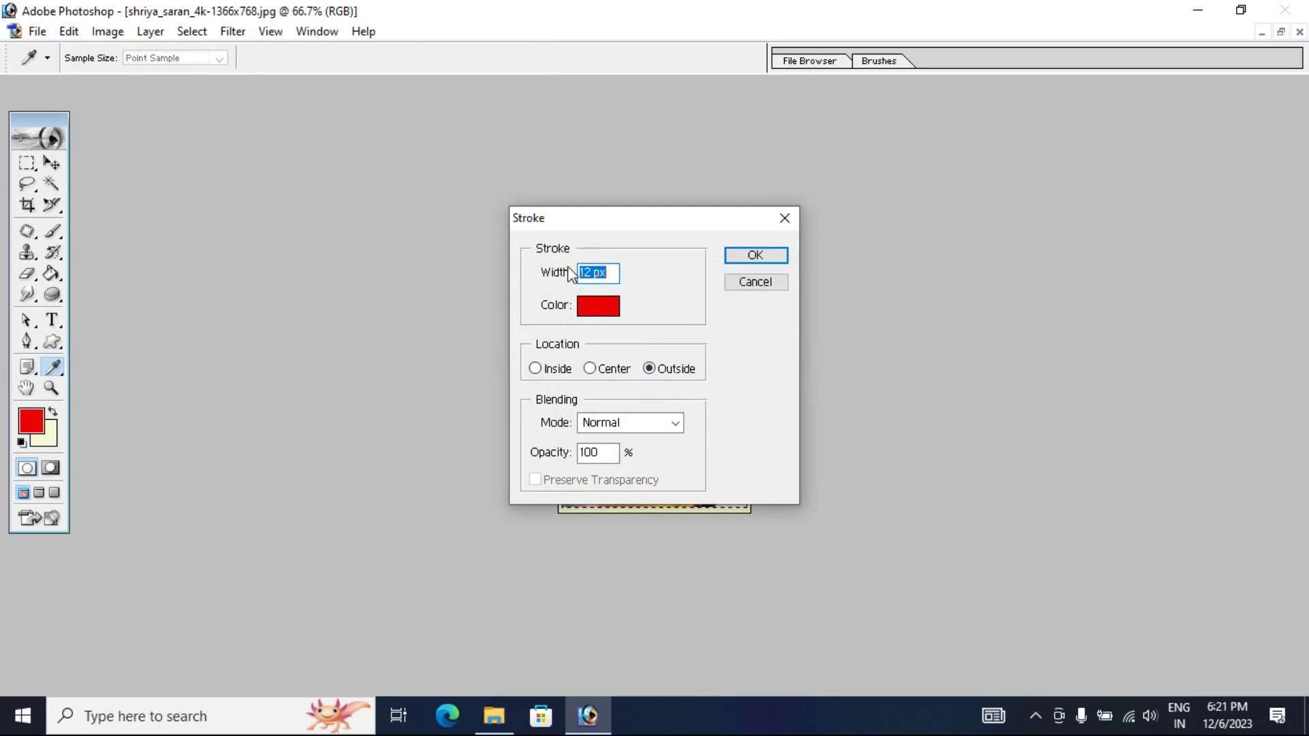
left_click(599, 307)
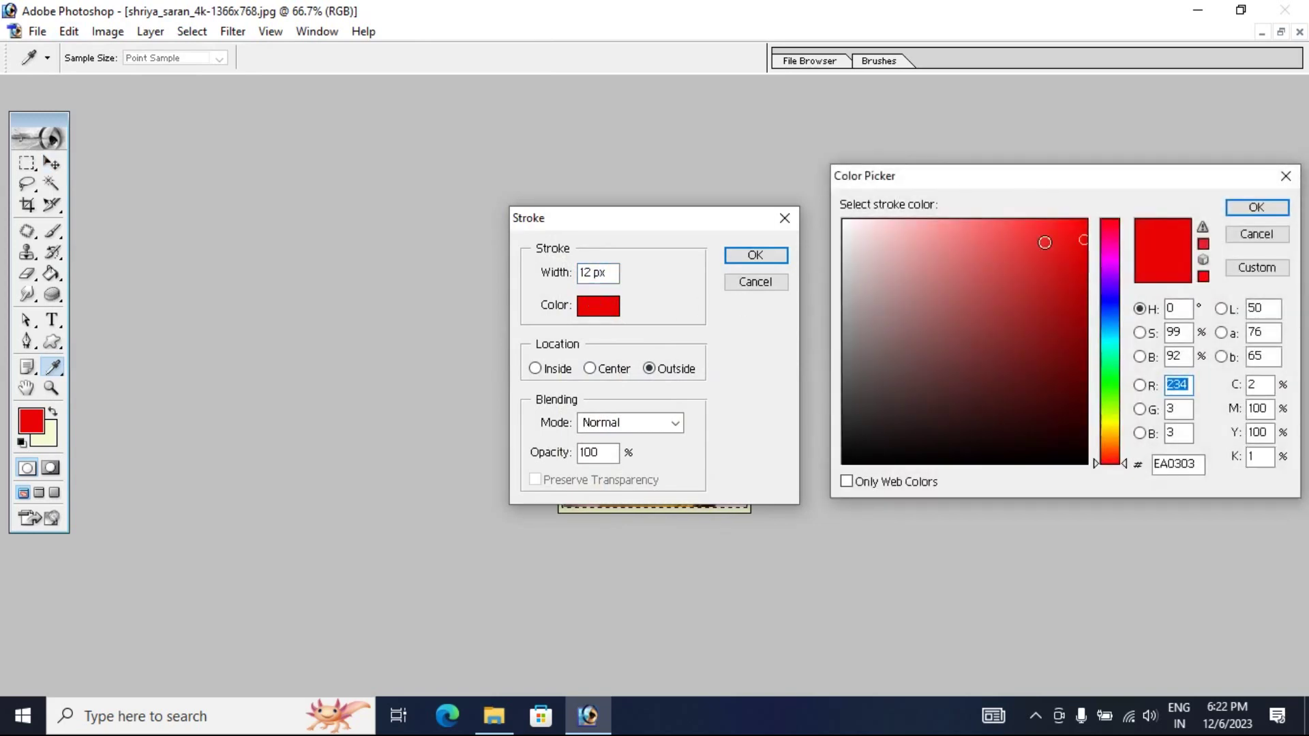
left_click(1084, 226)
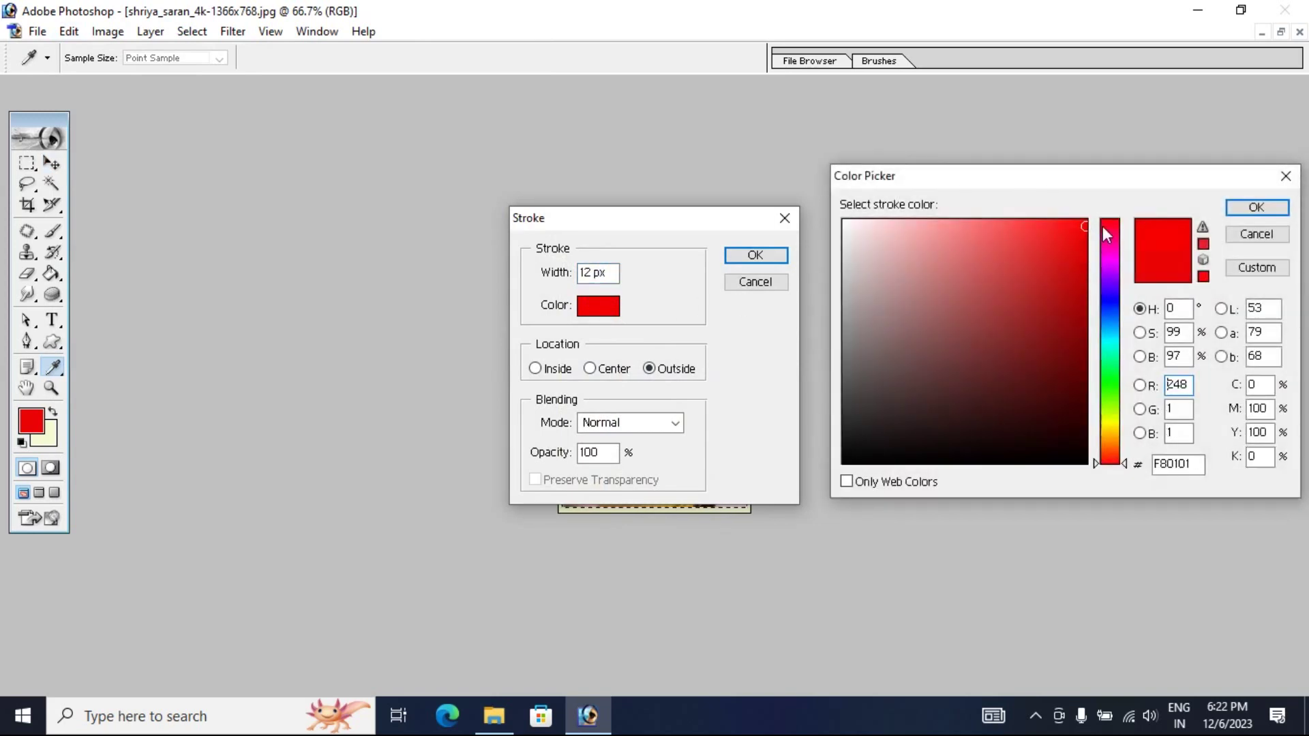
left_click(1257, 208)
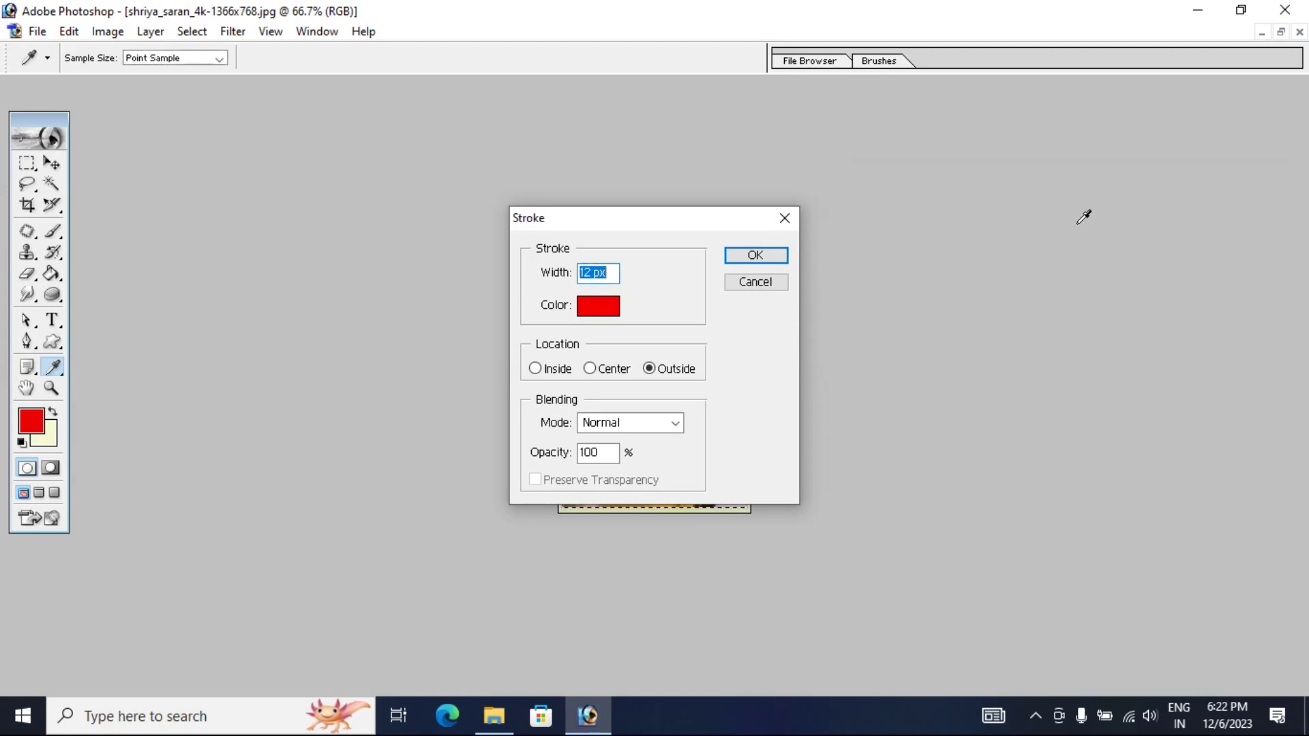
left_click(769, 262)
key("v")
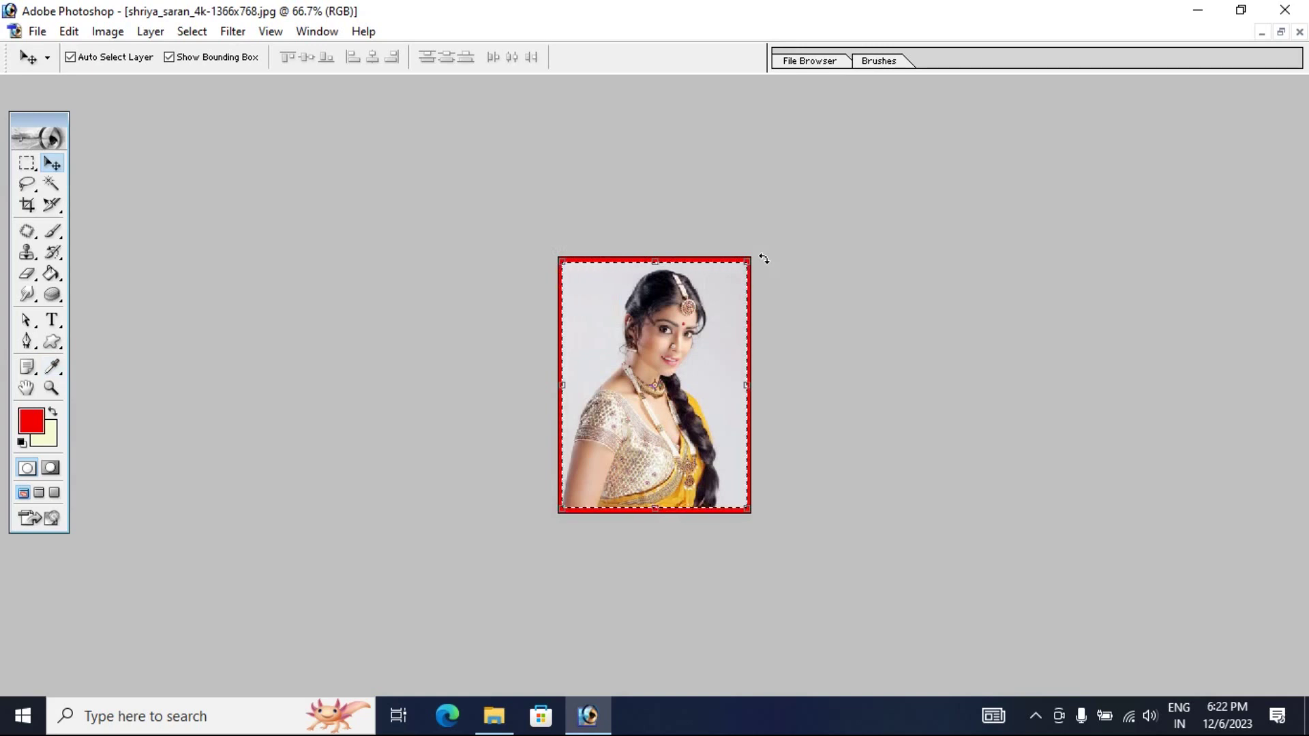
Step: Deselect, then define the bordered portrait as a pattern named 'image'
key("ctrl+d")
left_click(69, 31)
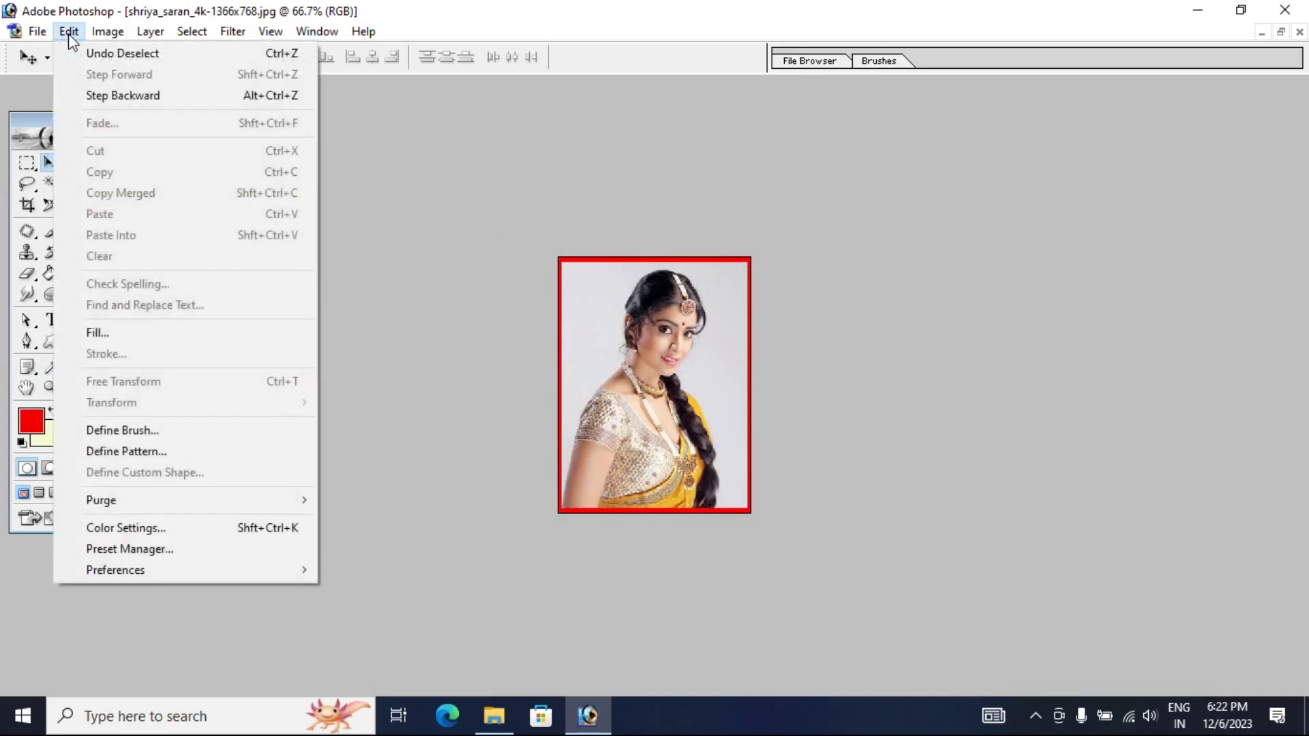
left_click(117, 452)
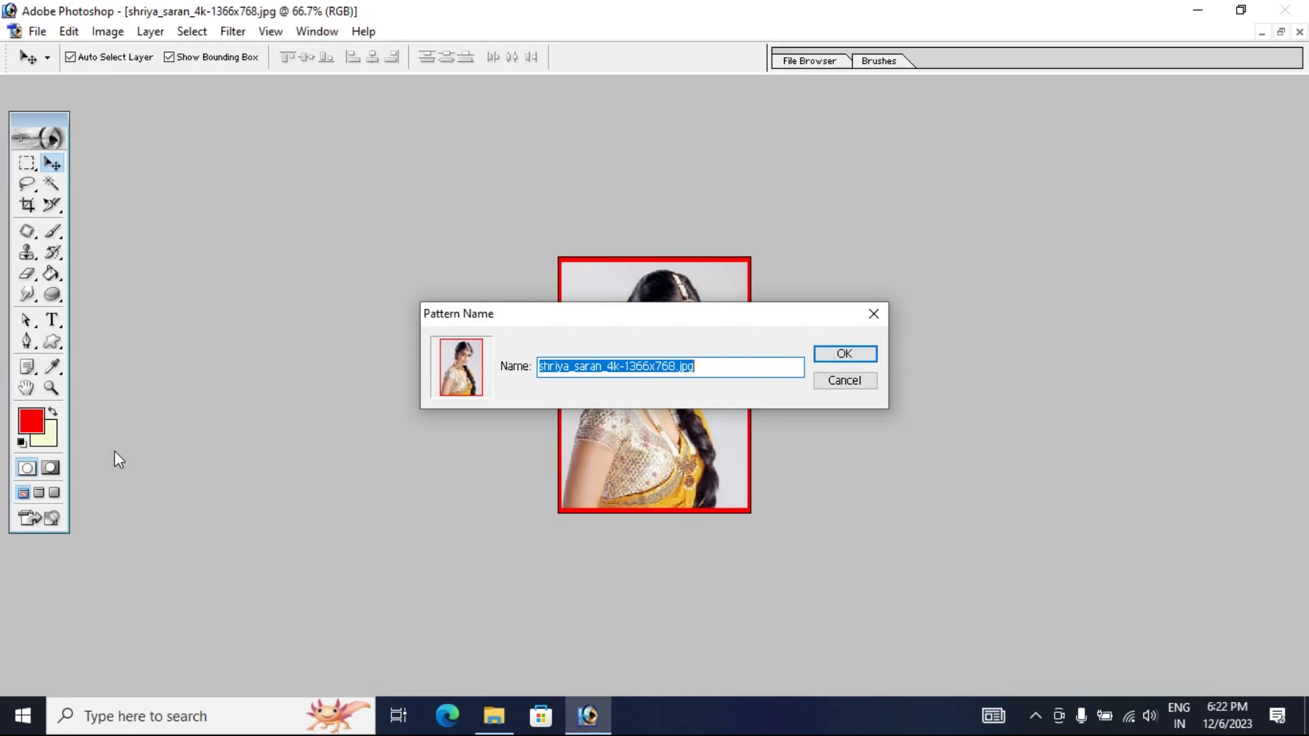
type("image")
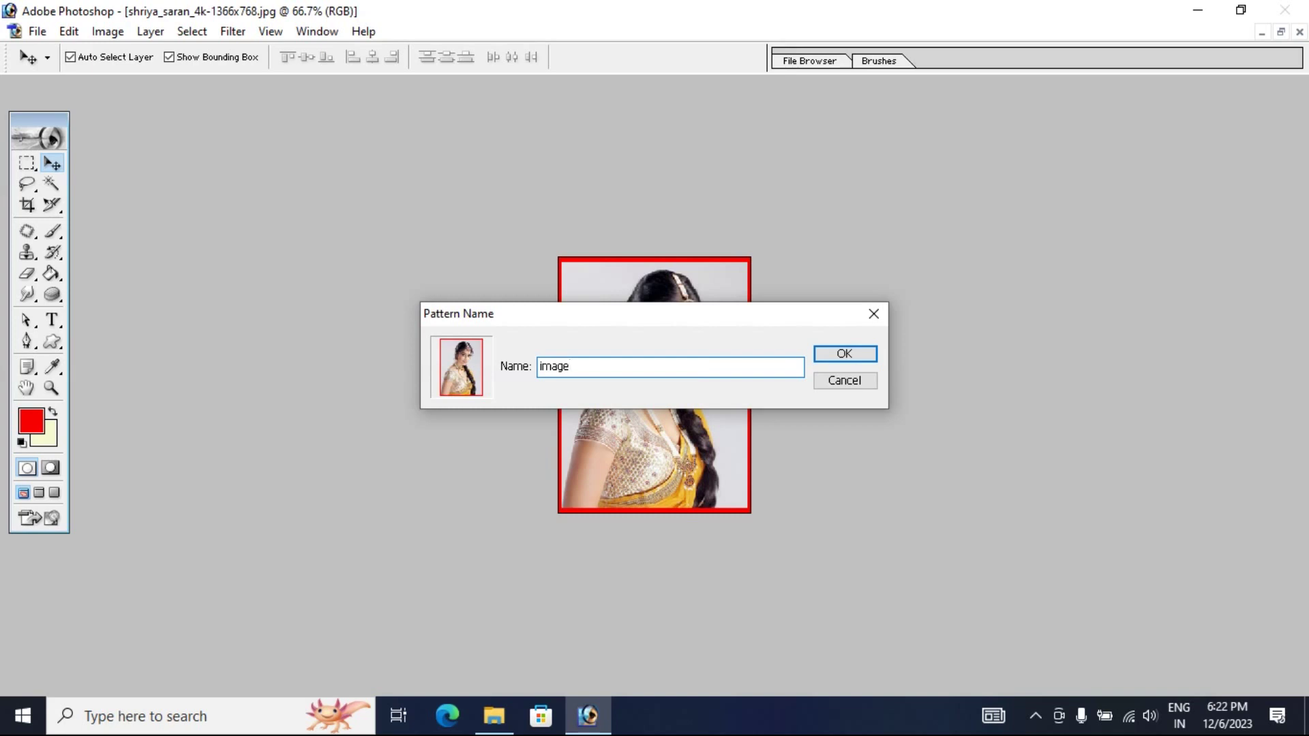
left_click(826, 357)
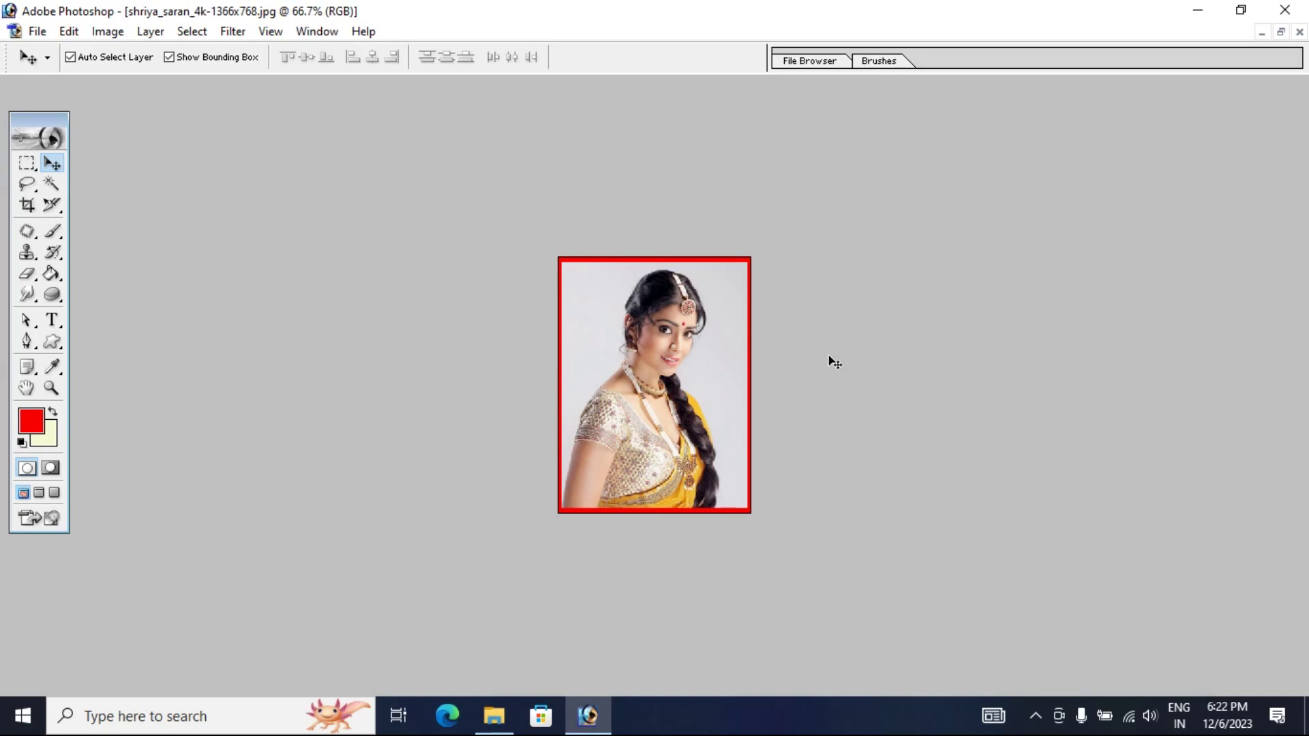
Step: Create an Untitled-1 document, 1200 × 800 pixels at 200 pixels/inch
key("ctrl+n")
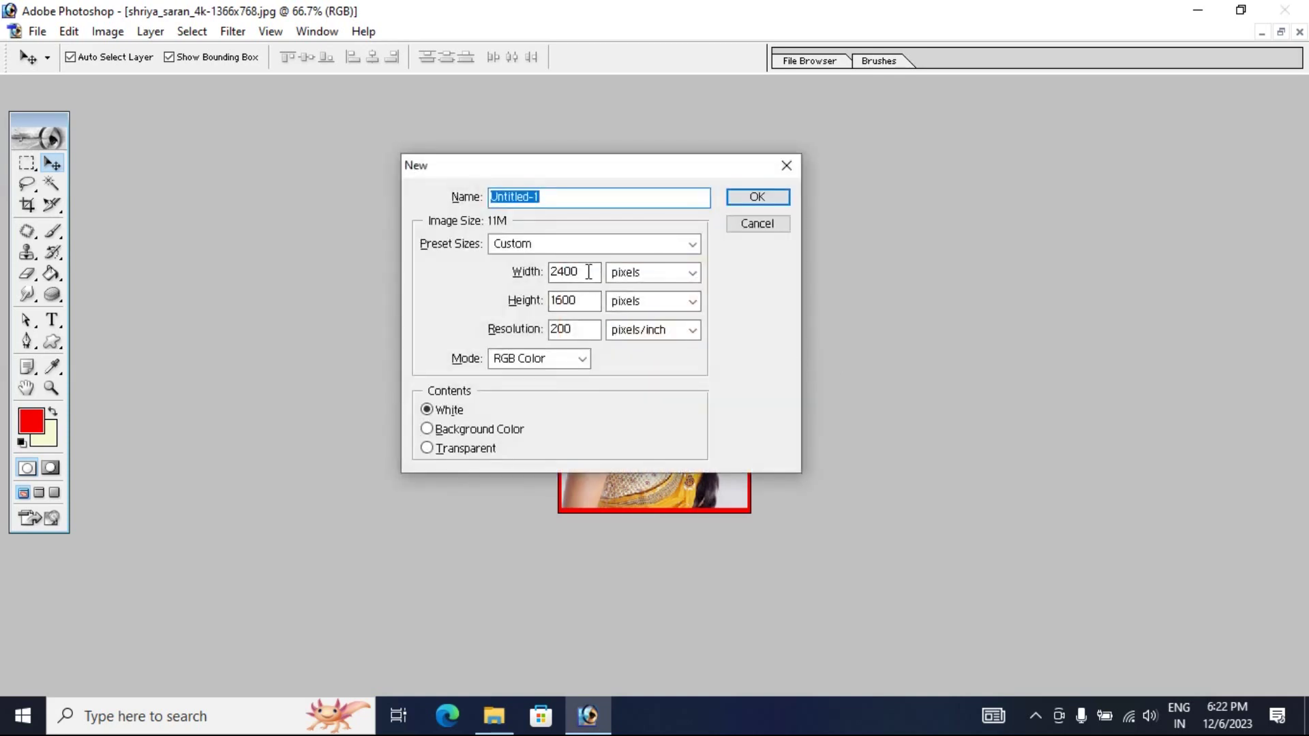
double_click(563, 270)
type("1200")
double_click(587, 299)
type("800")
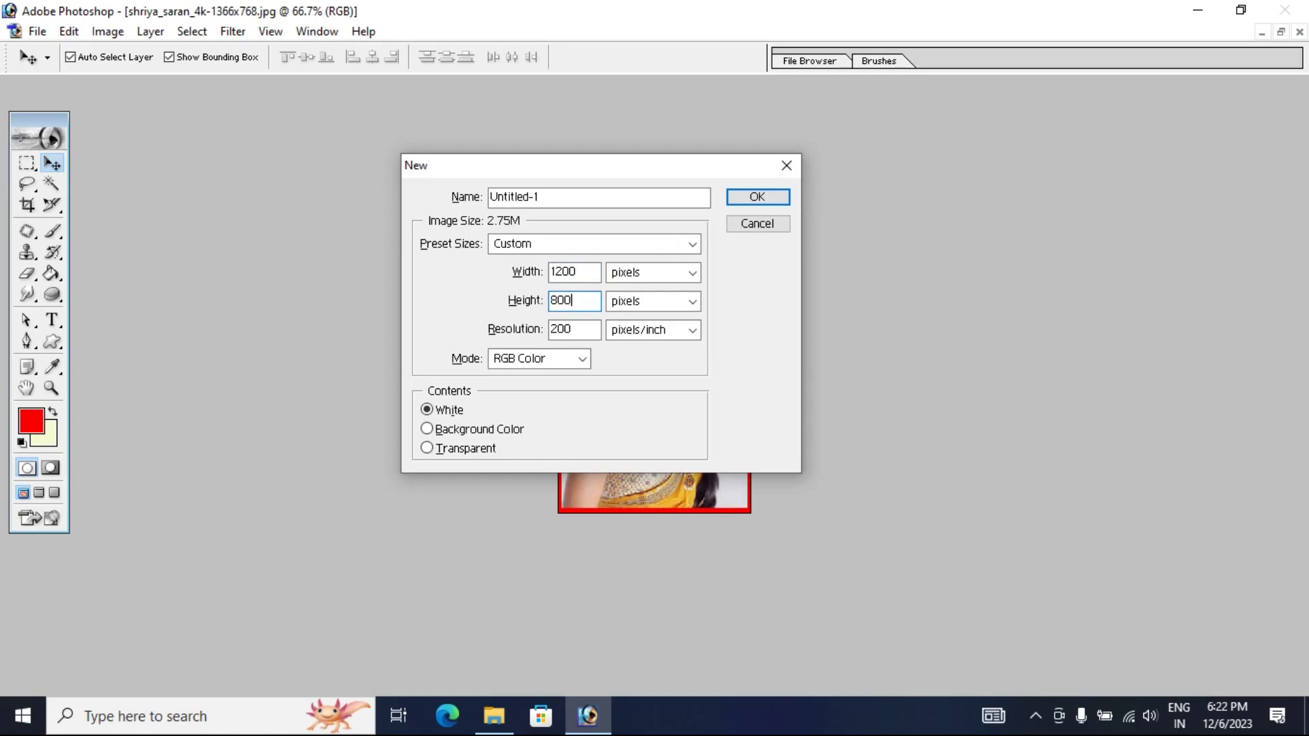
double_click(583, 329)
left_click(745, 199)
left_click_drag(451, 104, 467, 121)
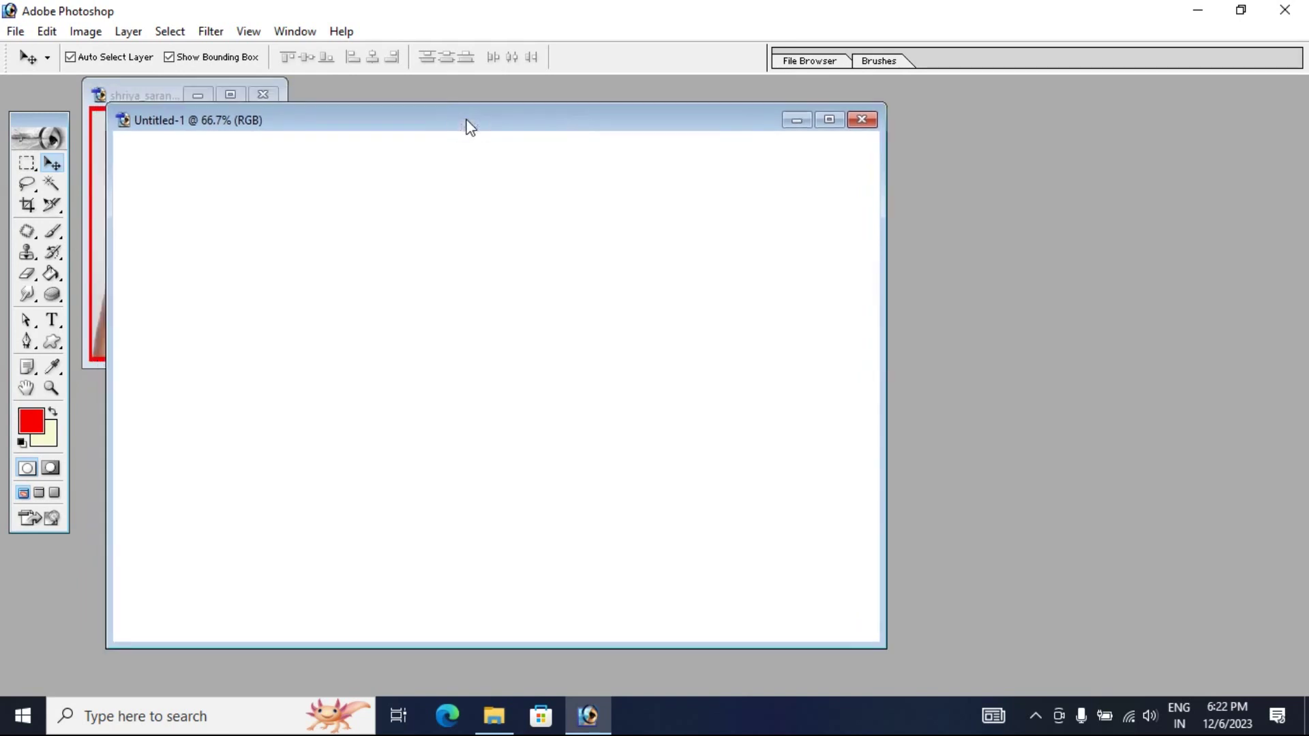
left_click(47, 32)
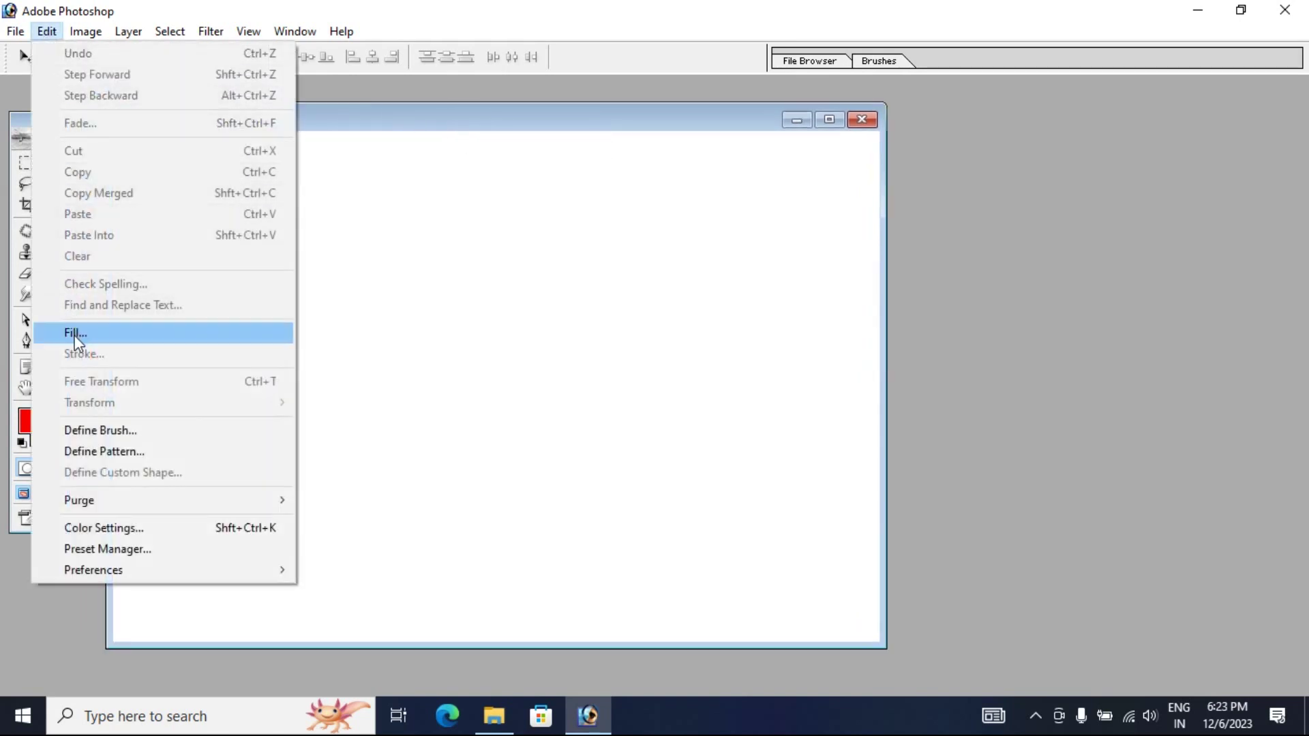
Step: Fill Untitled-1 with the 'image' custom pattern, tiling eight red-framed portraits
left_click(75, 333)
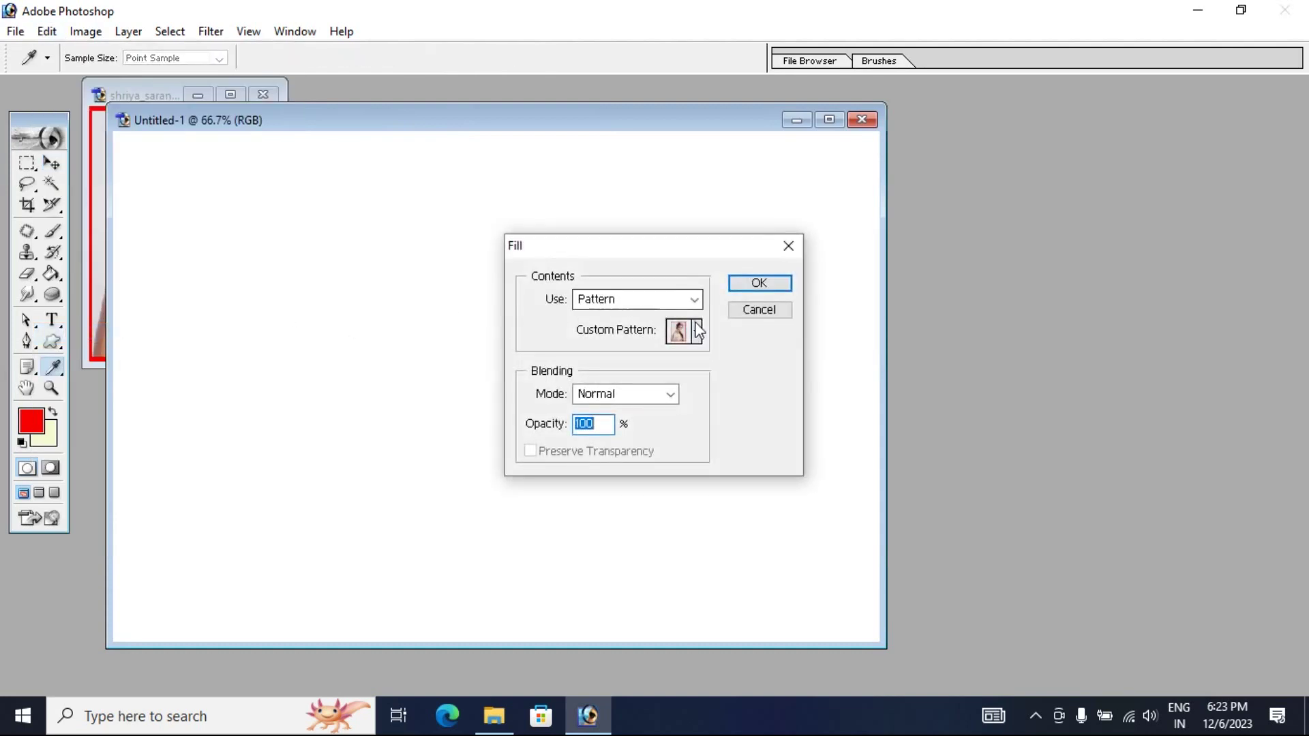
left_click(696, 332)
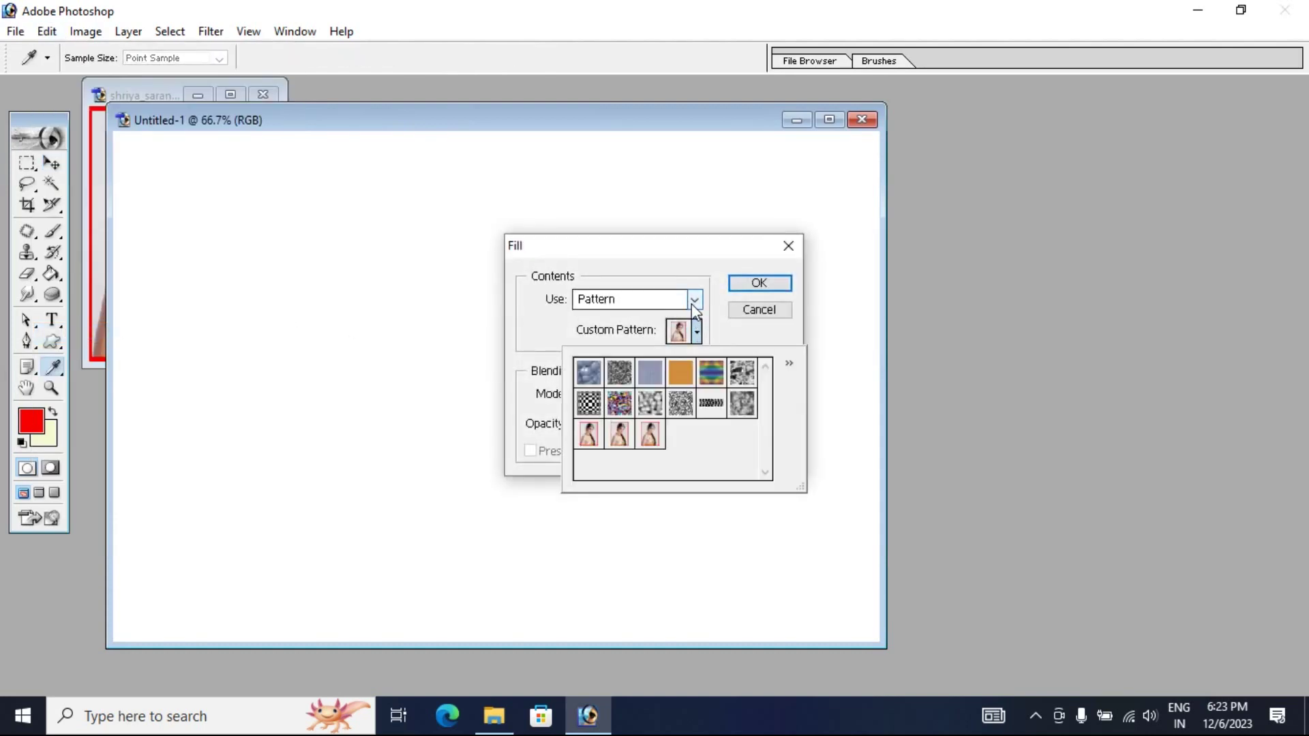
left_click(694, 300)
left_click(622, 366)
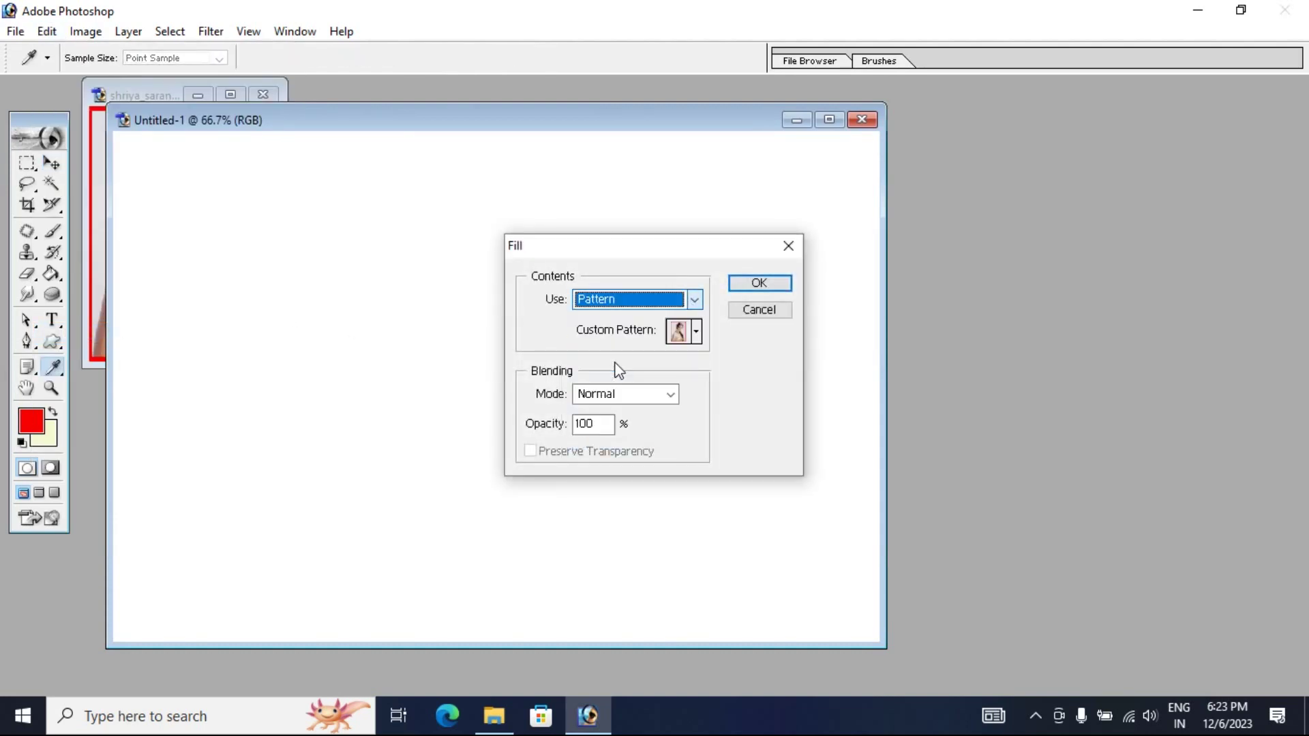
left_click(697, 333)
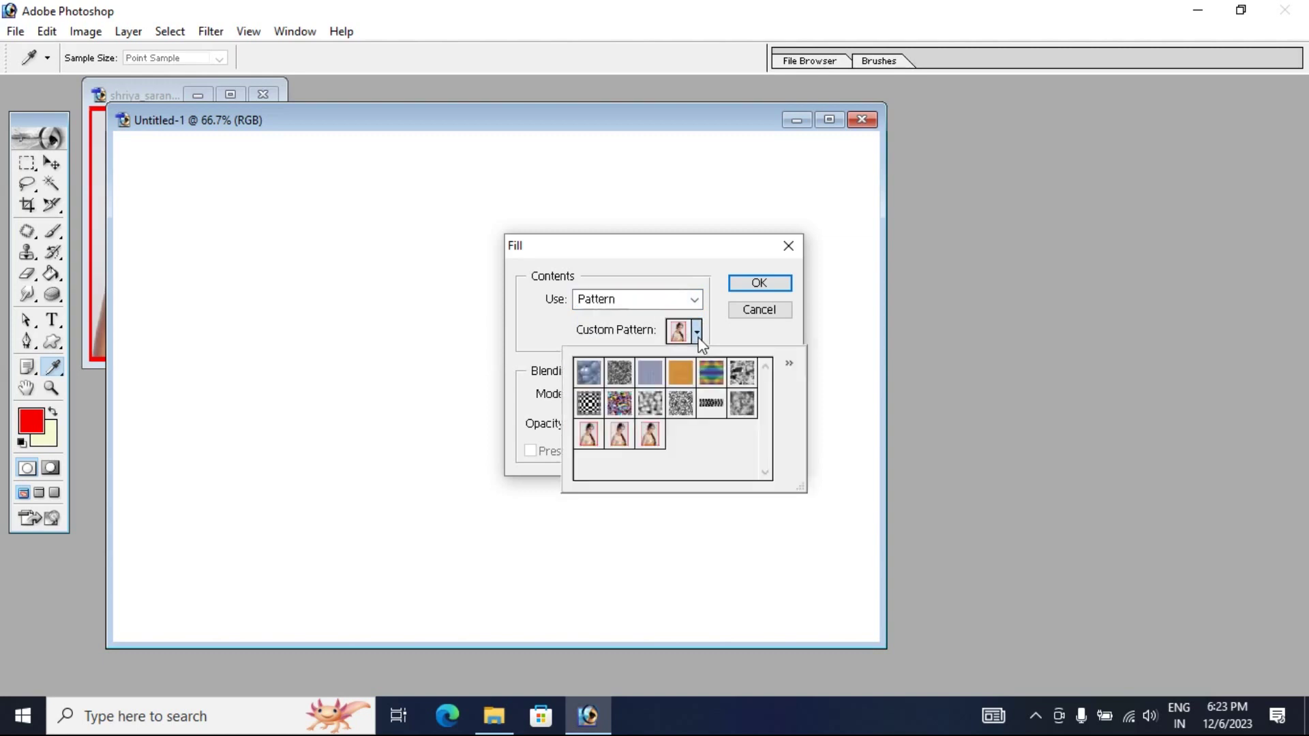
left_click(649, 436)
left_click(758, 285)
key("v")
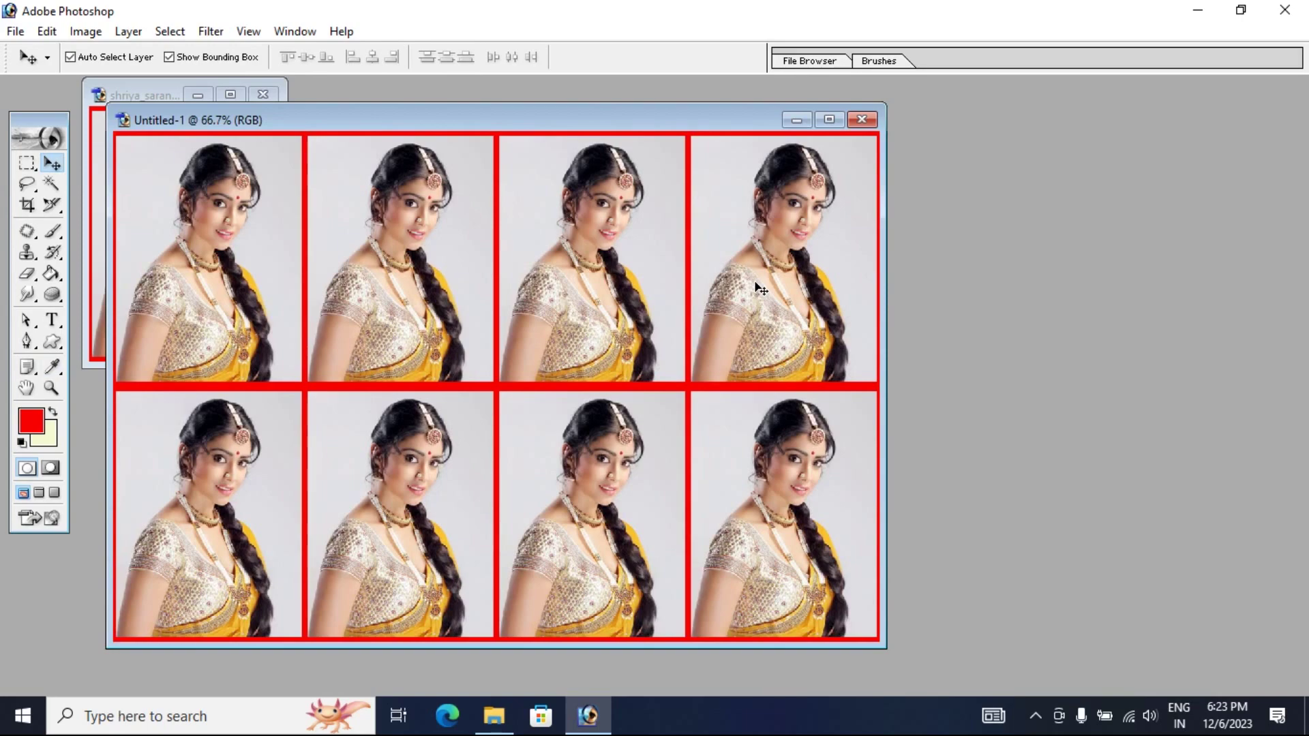
Step: Create Untitled-2, keeping width 1200 and setting height to 1600 pixels
key("ctrl+n")
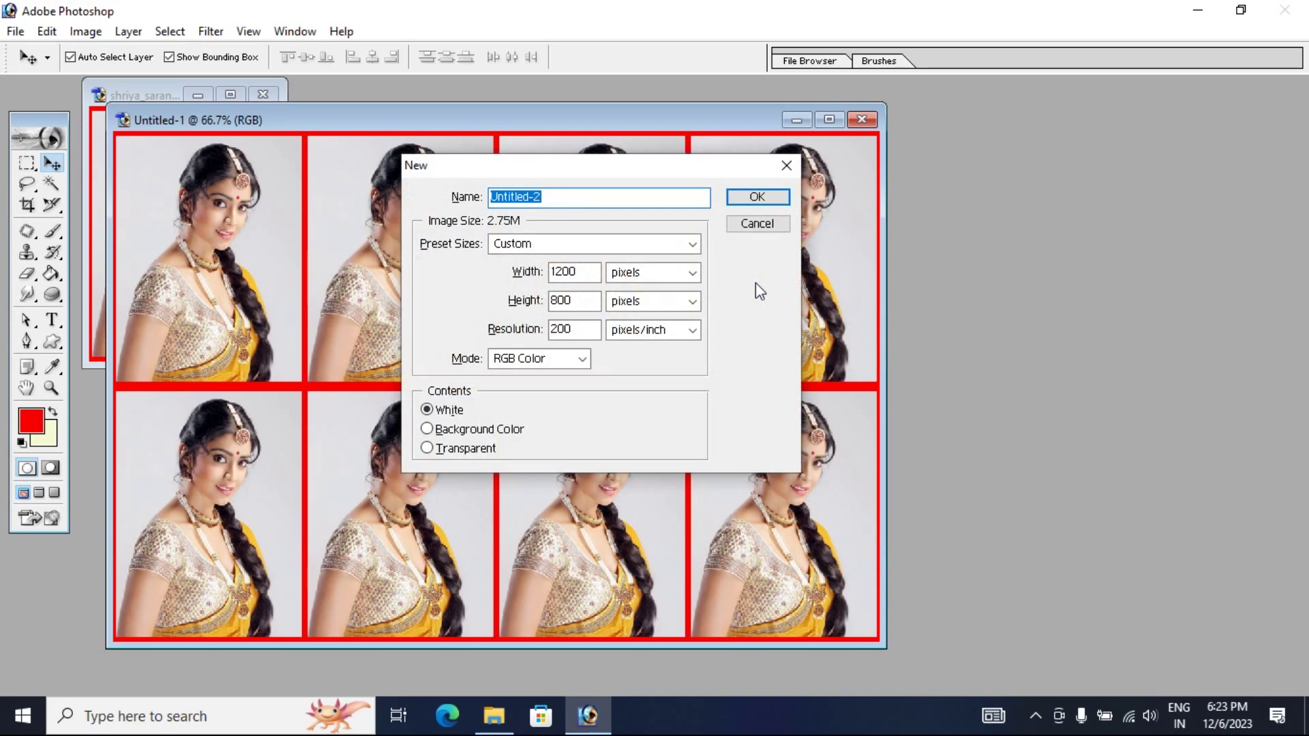
left_click_drag(592, 271, 545, 271)
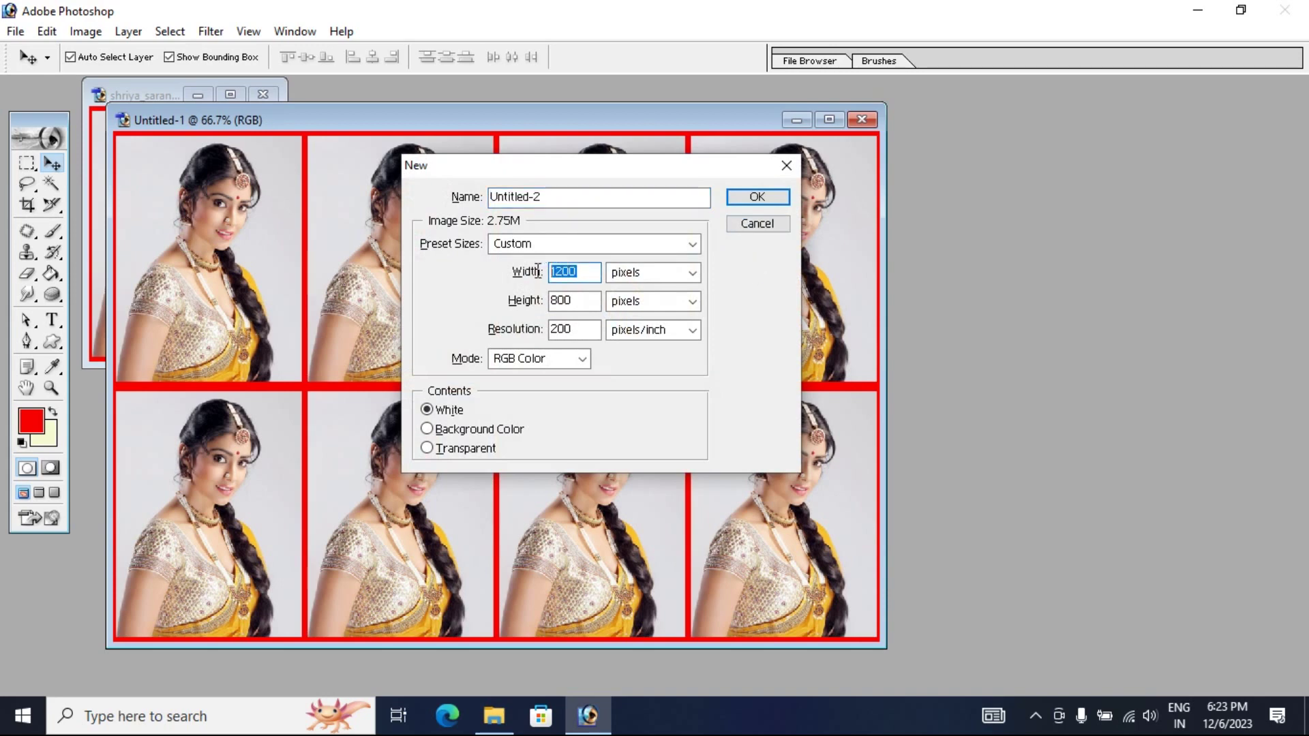
left_click_drag(581, 301, 544, 300)
type("1600")
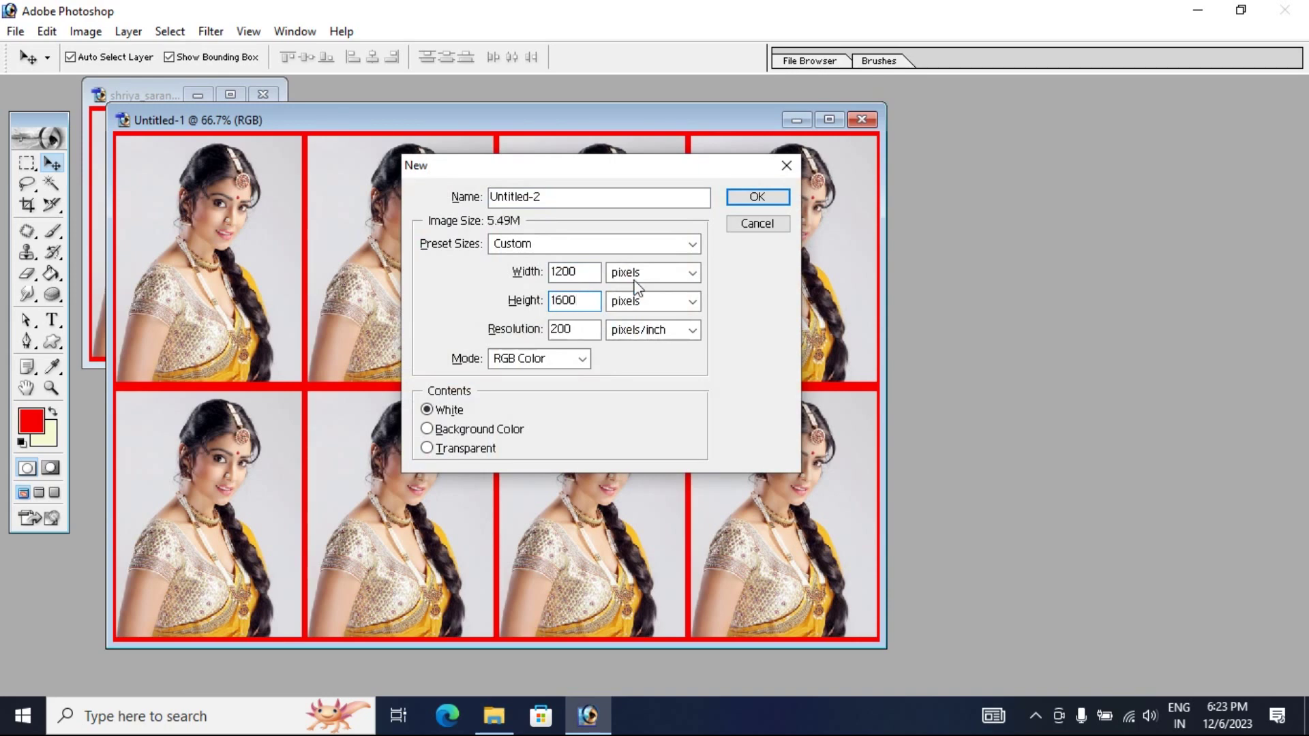
left_click(737, 202)
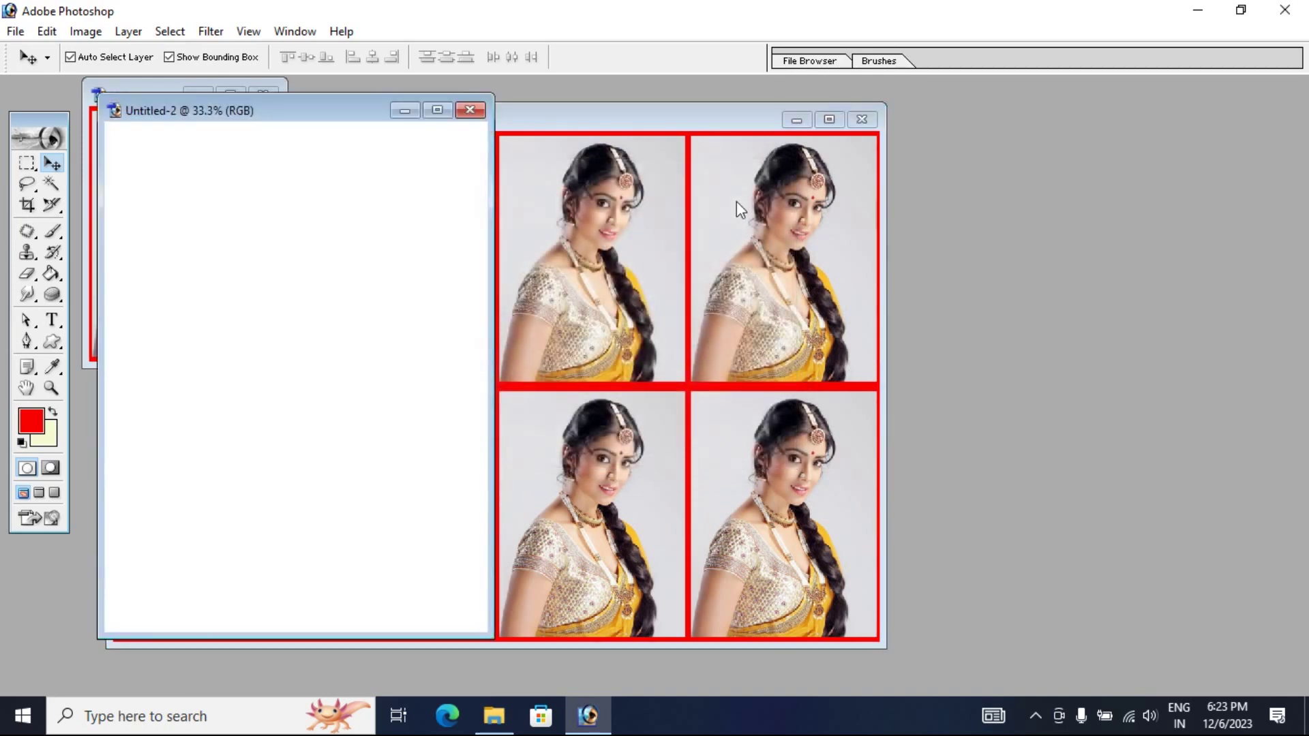
left_click(48, 32)
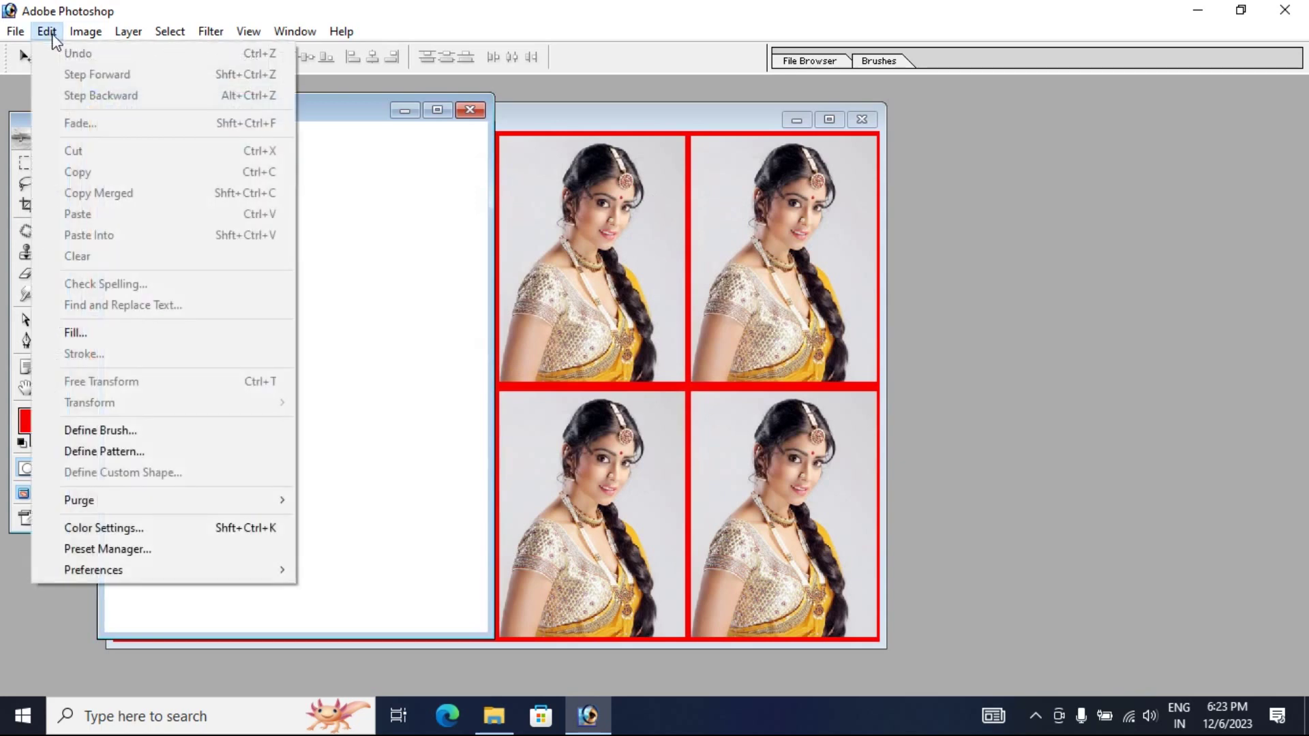
Step: Fill Untitled-2 with the portrait pattern as a four-by-four grid, then start another new document
left_click(80, 334)
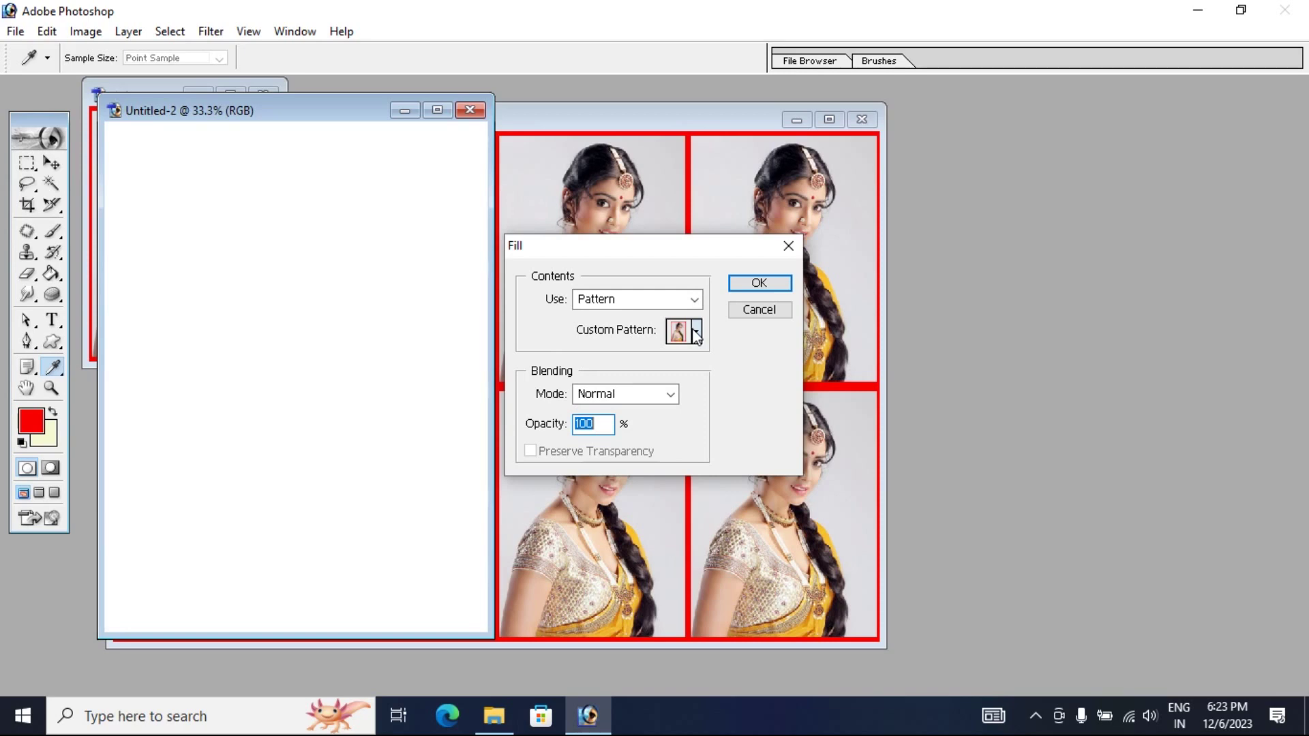
left_click(758, 282)
mouse_move(337, 110)
left_mouse_down()
mouse_move(730, 150)
mouse_move(1126, 127)
left_mouse_up()
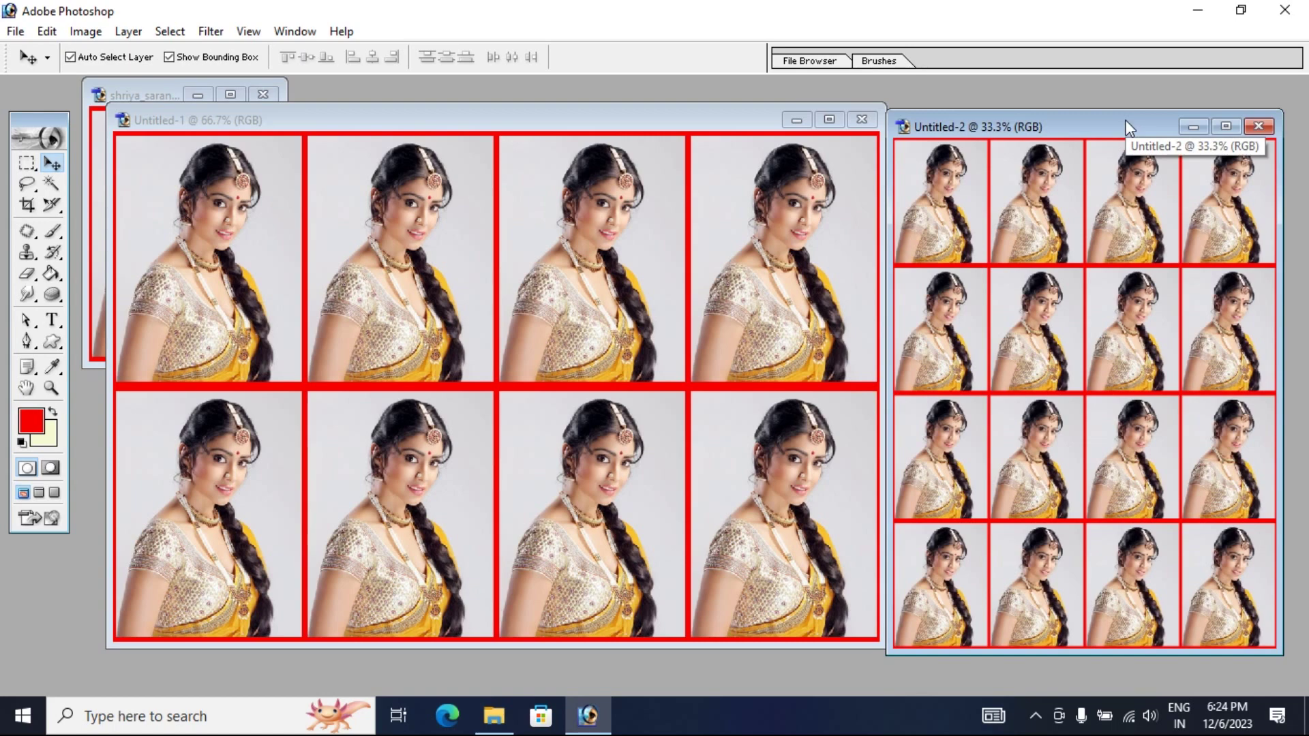
key("ctrl+n")
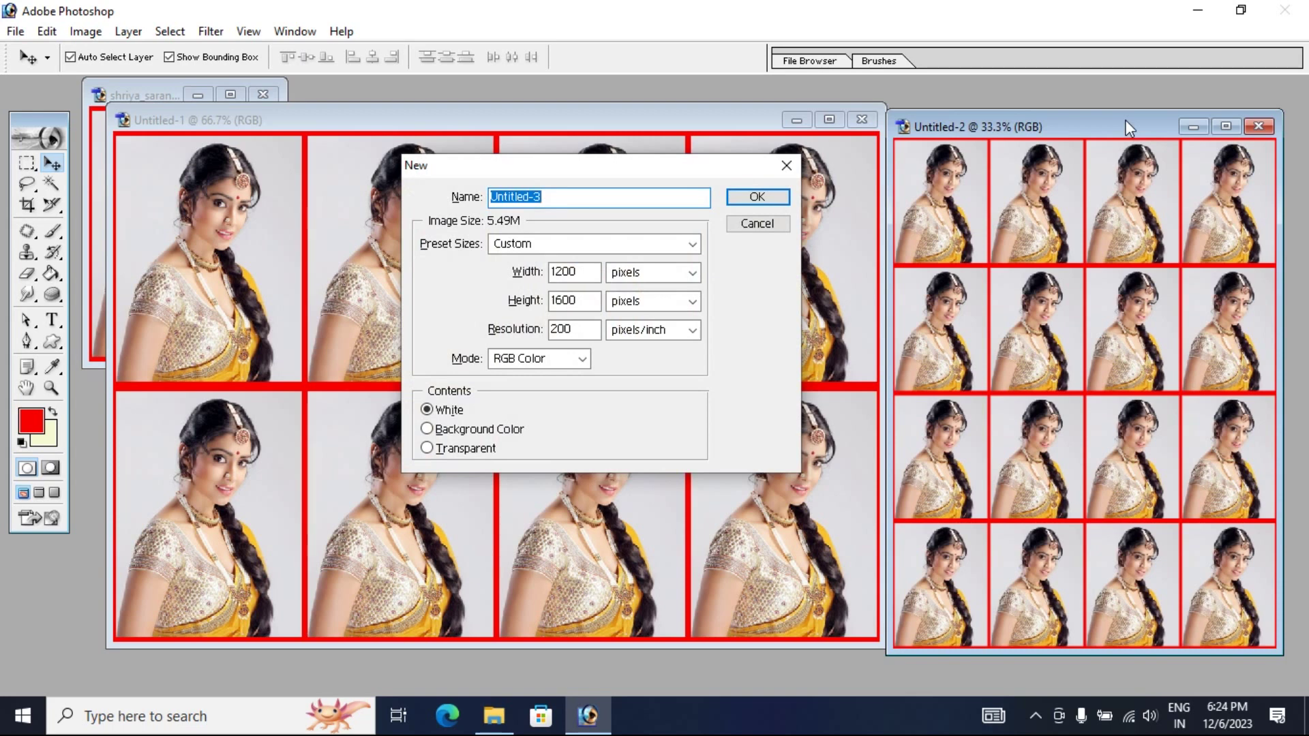
Step: Create Untitled-3 as a blank 2400 × 1600 pixel document at 200 ppi
double_click(590, 273)
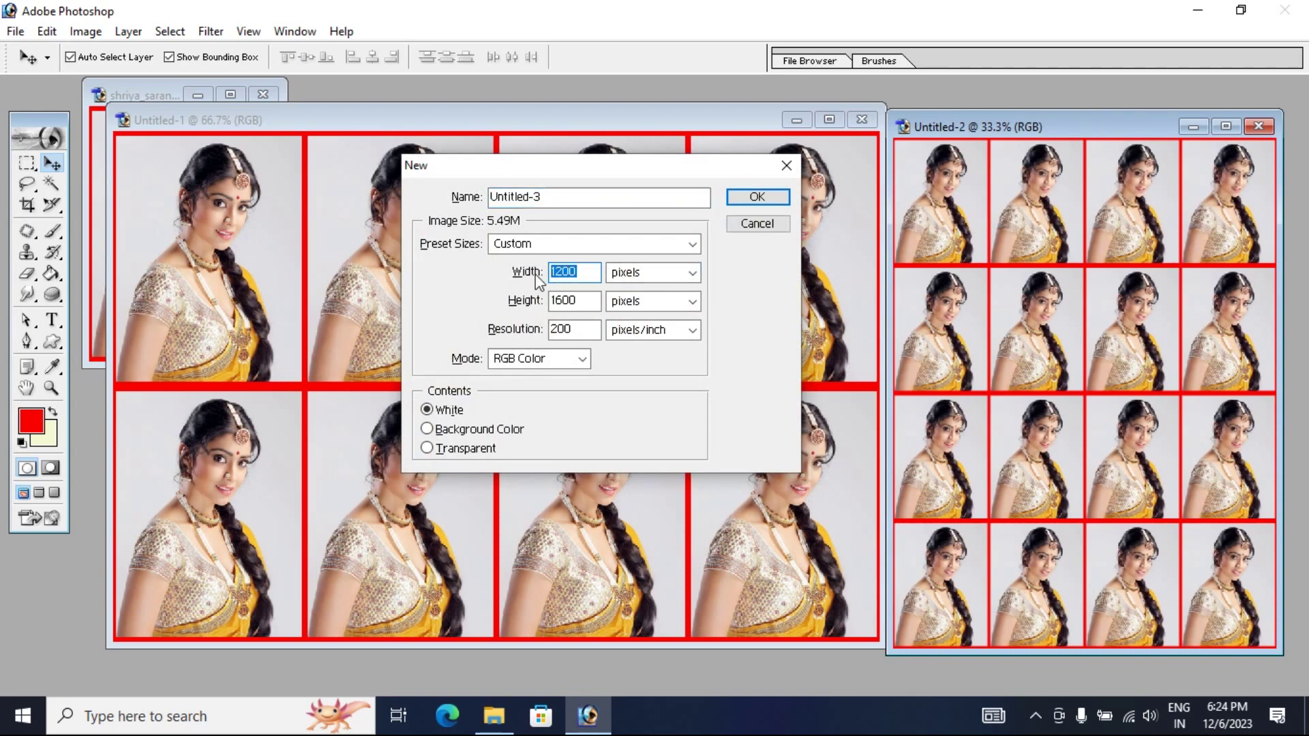
type("2400")
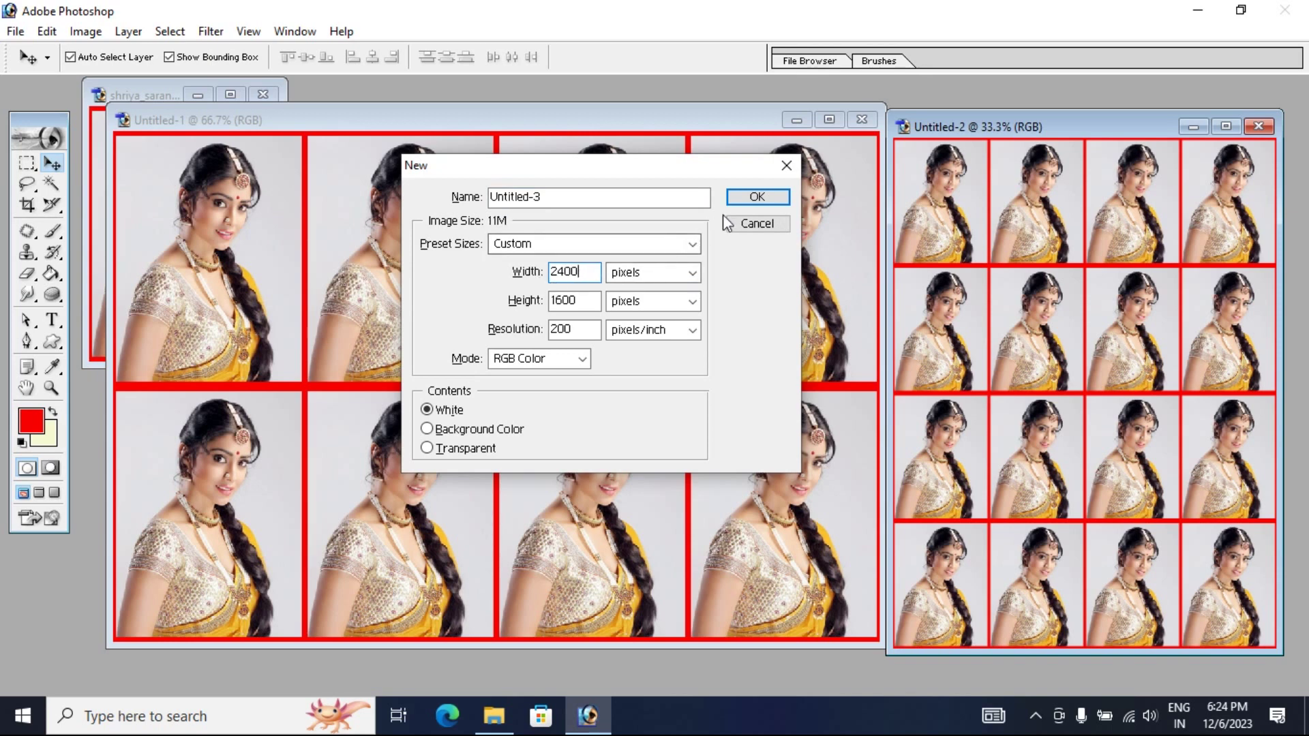
left_click(742, 205)
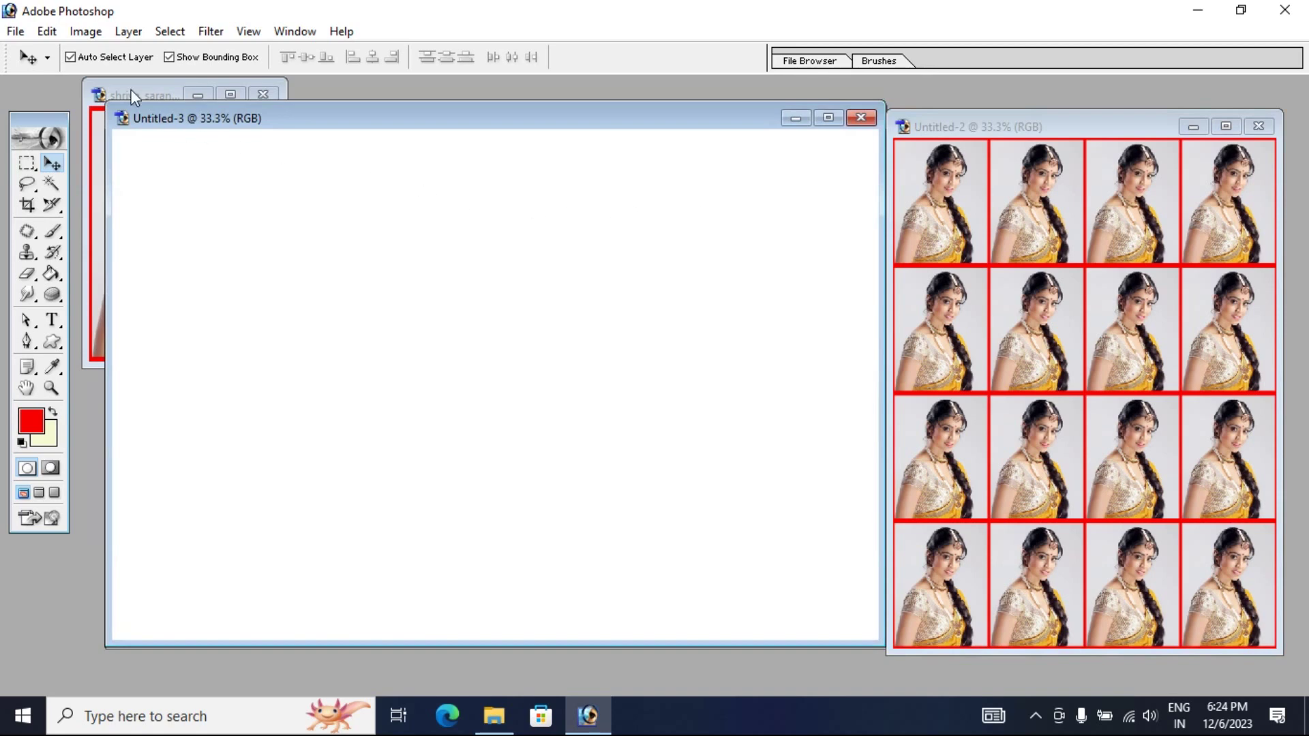
left_click(46, 31)
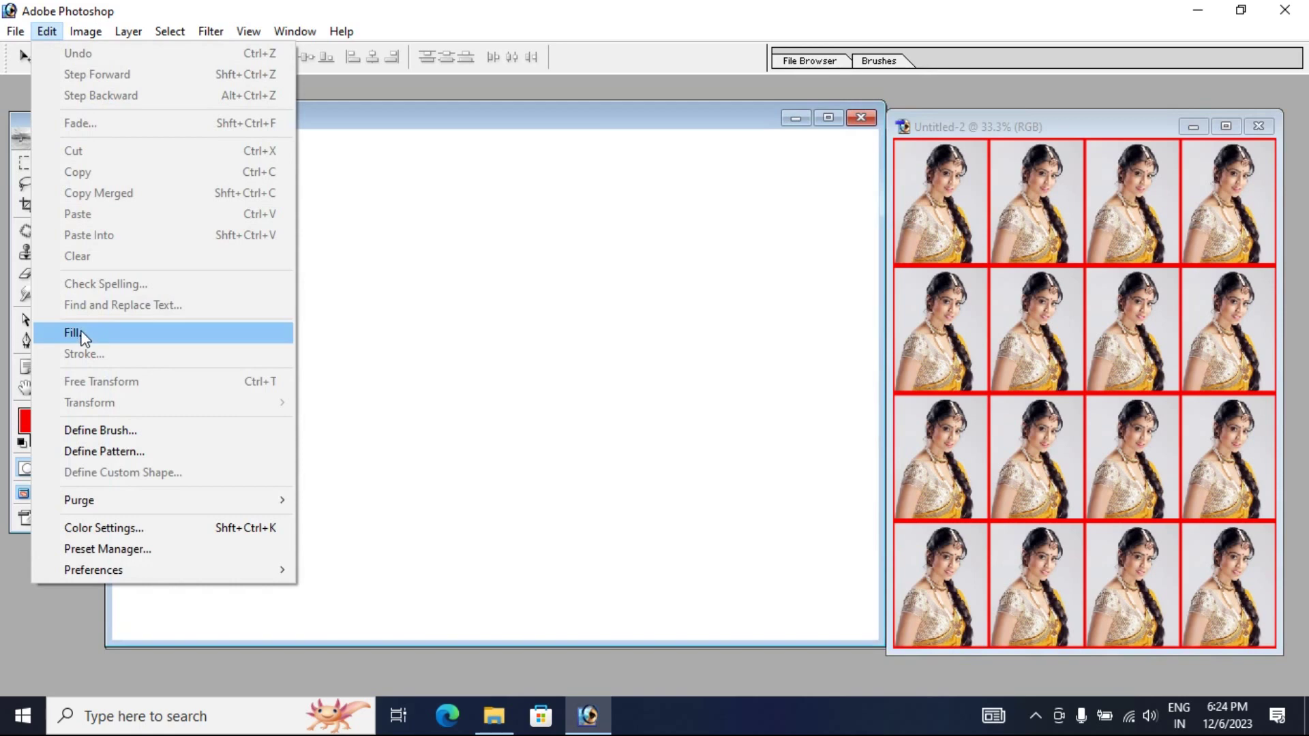
Step: Fill Untitled-3 with the portrait pattern, tiling four rows of eight red-bordered photos
left_click(80, 333)
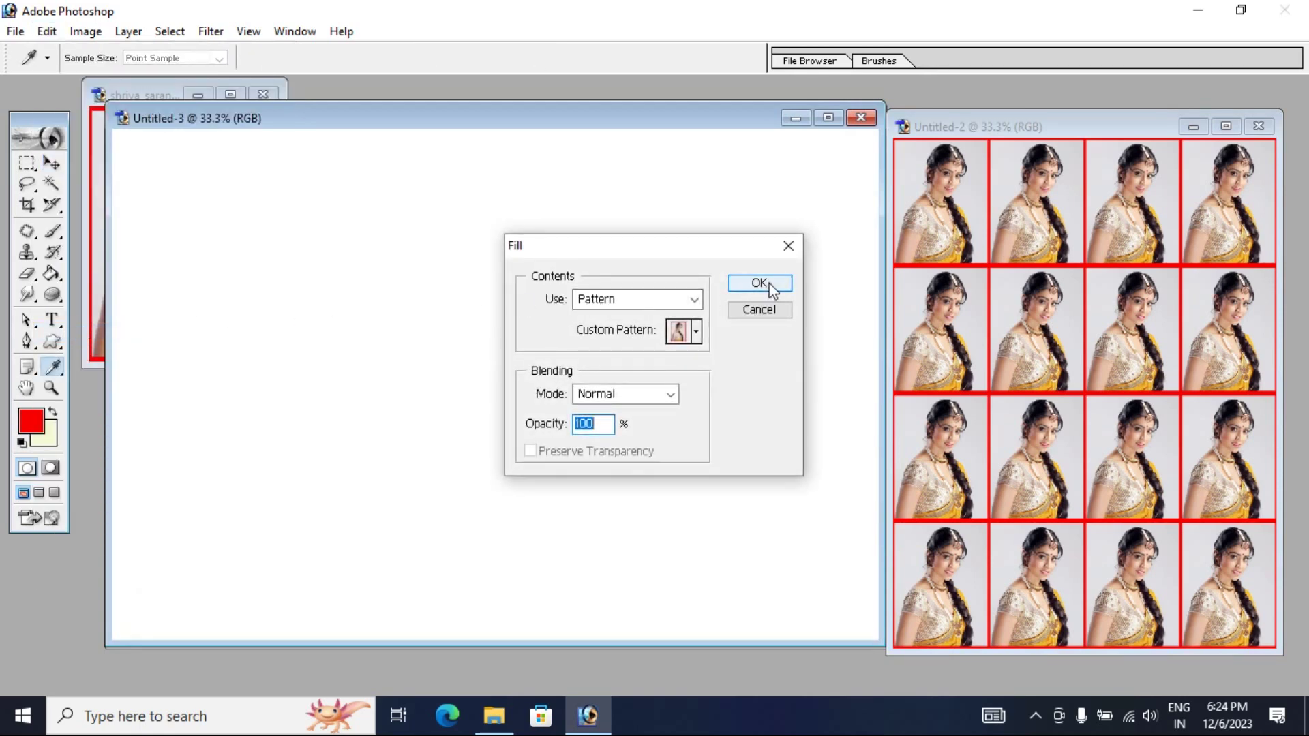
left_click(772, 290)
key("v")
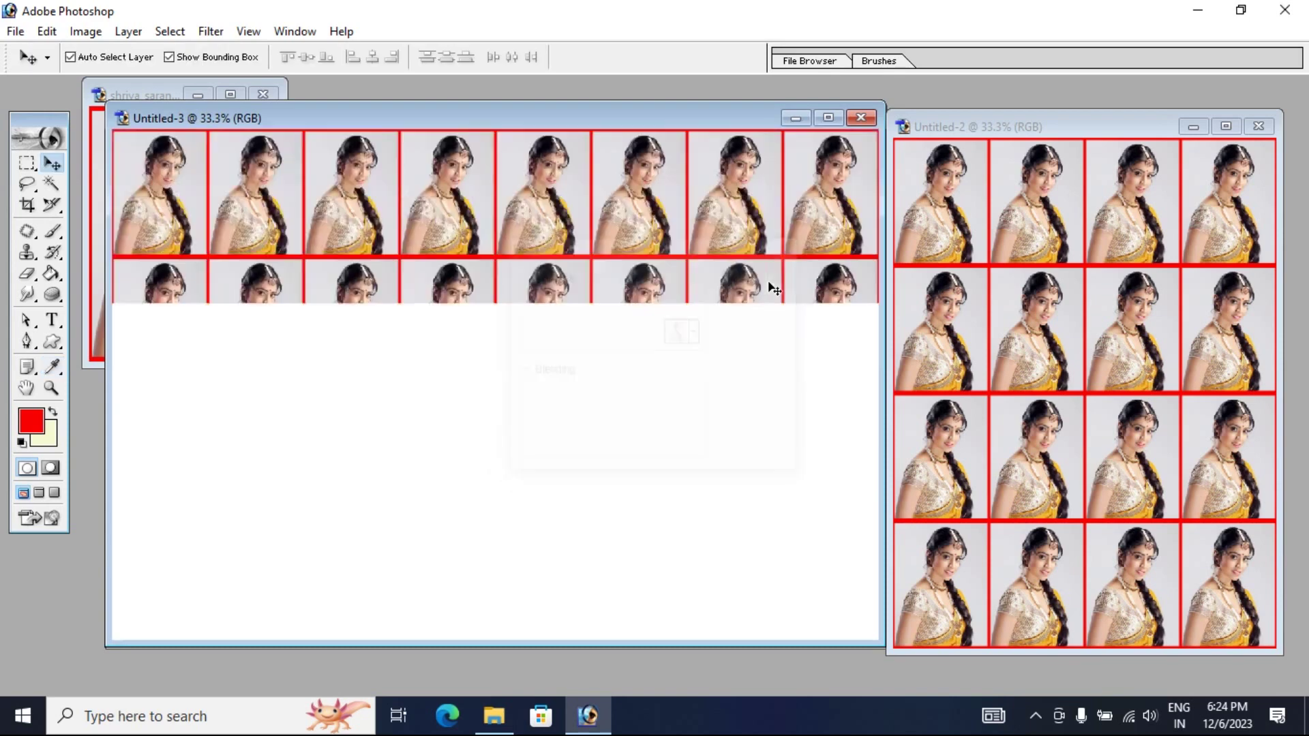